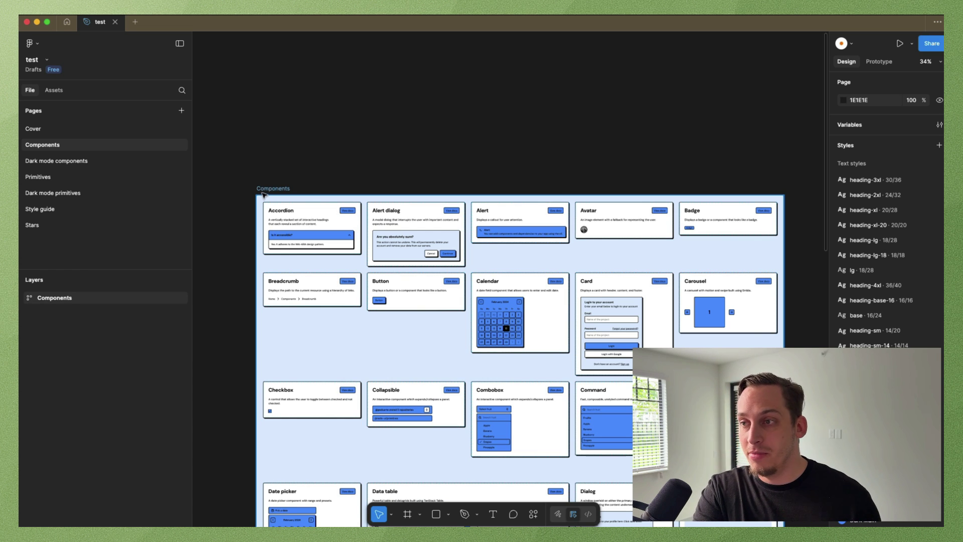
Scroll down through the test file's Components page.
{"action": "scroll", "coordinate": [413, 263], "scroll_direction": "down", "scroll_amount": 10}
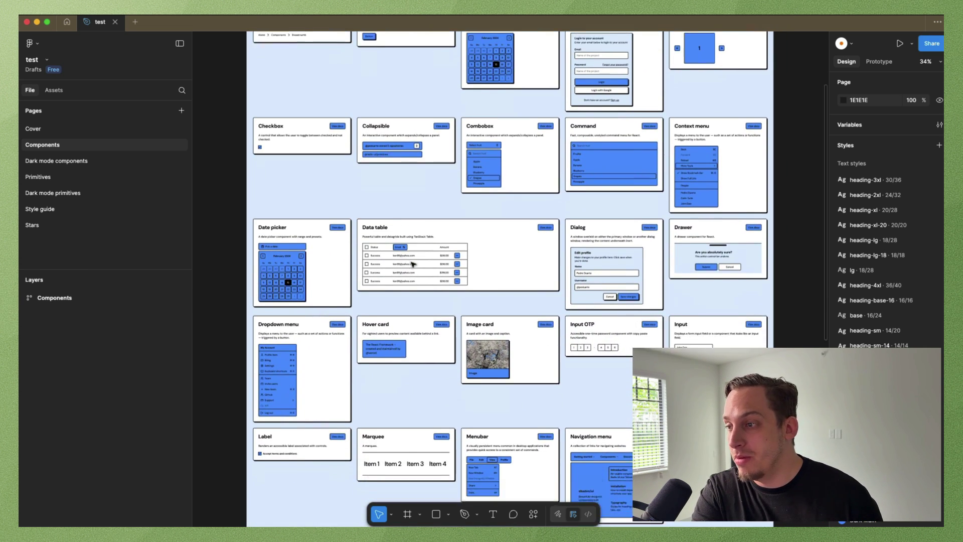
{"action": "scroll", "coordinate": [412, 264], "scroll_direction": "down", "scroll_amount": 1}
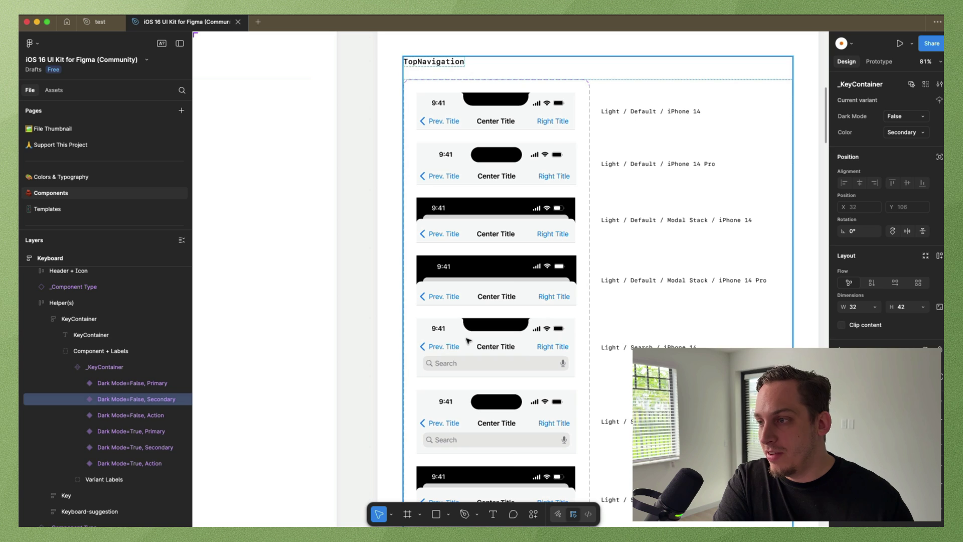
Go to the kit's navigation bar components and select the Modal Stack iPhone 14 Pro variant.
{"action": "left_click", "coordinate": [466, 339]}
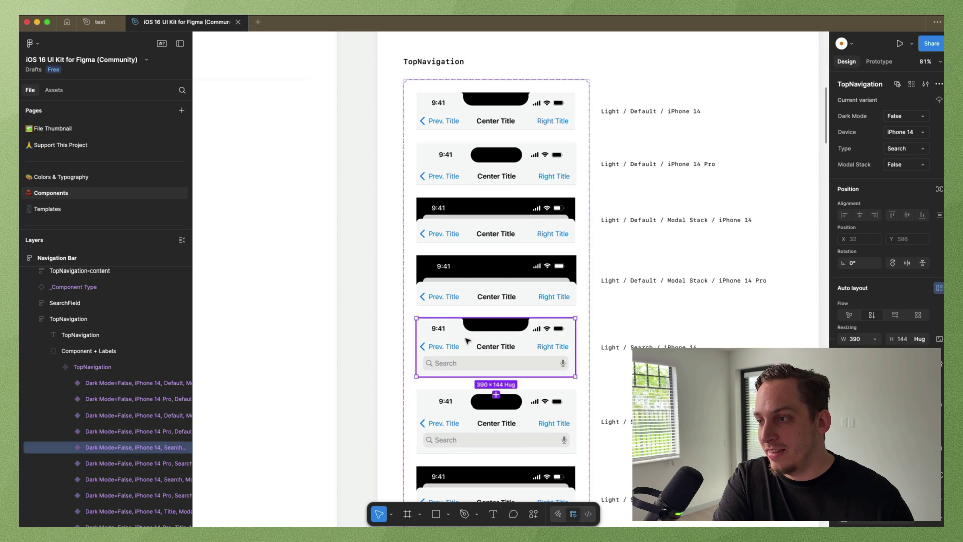
{"action": "left_click", "coordinate": [485, 274]}
{"action": "scroll", "coordinate": [385, 210], "scroll_direction": "down", "scroll_amount": 10}
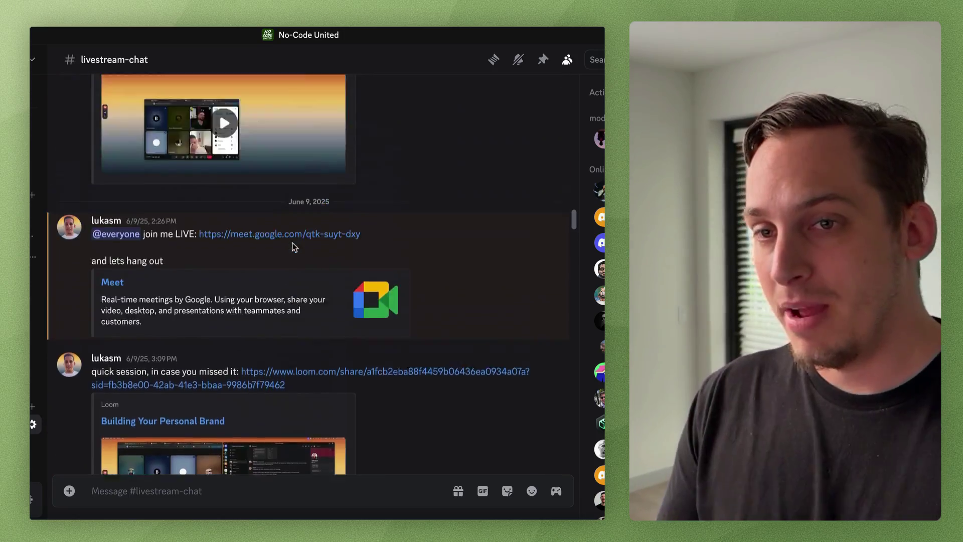
Scroll up through #livestream-chat to the early May 2025 livestream posts.
{"action": "scroll", "coordinate": [294, 247], "scroll_direction": "up", "scroll_amount": 15}
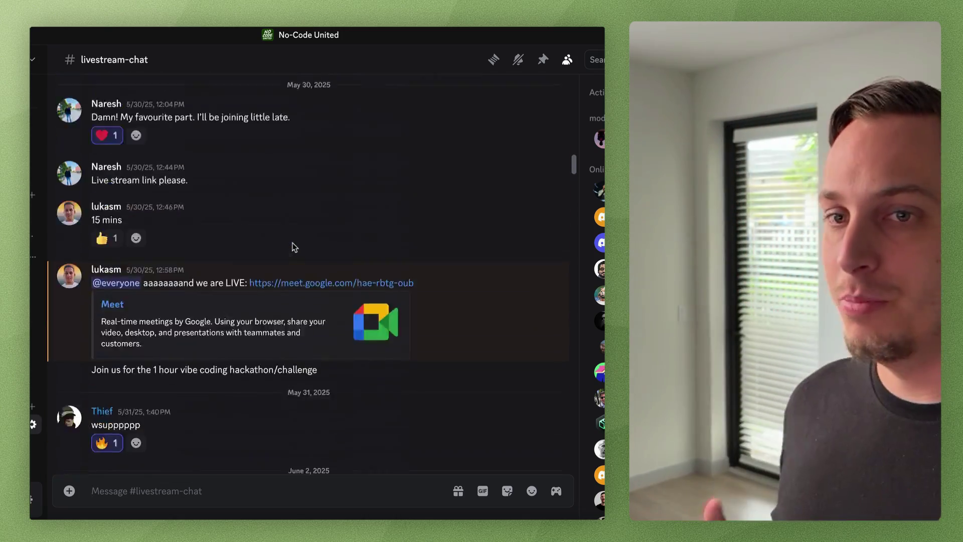
{"action": "scroll", "coordinate": [294, 246], "scroll_direction": "up", "scroll_amount": 15}
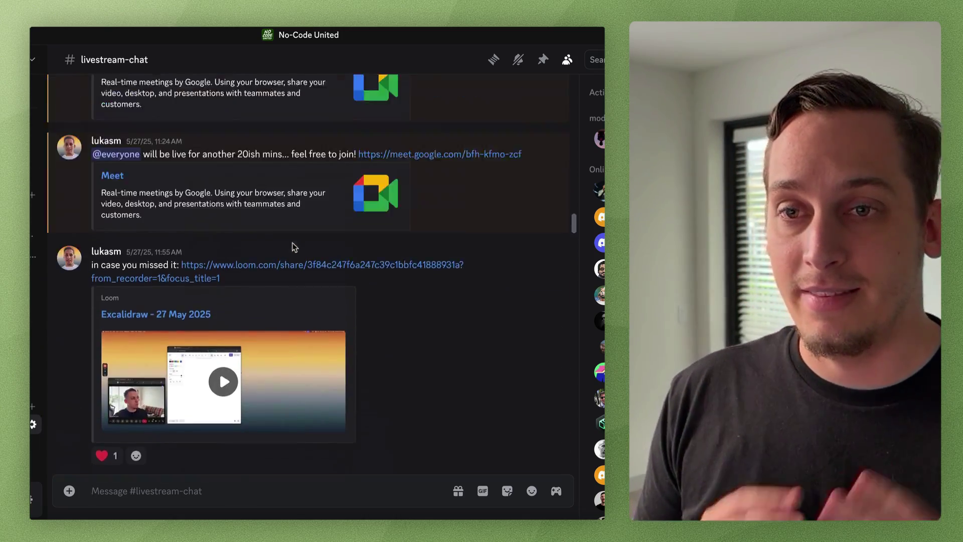
{"action": "scroll", "coordinate": [295, 246], "scroll_direction": "up", "scroll_amount": 15}
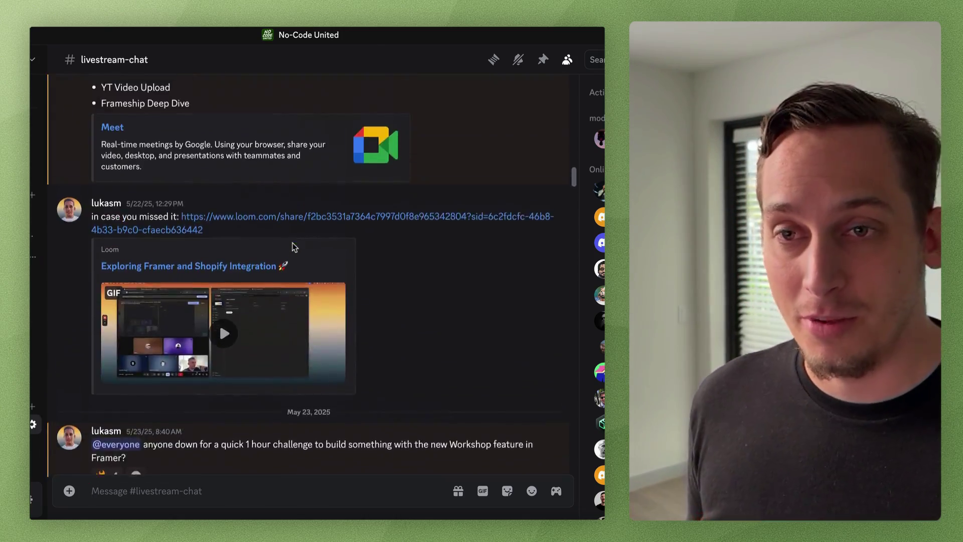
{"action": "scroll", "coordinate": [294, 247], "scroll_direction": "up", "scroll_amount": 15}
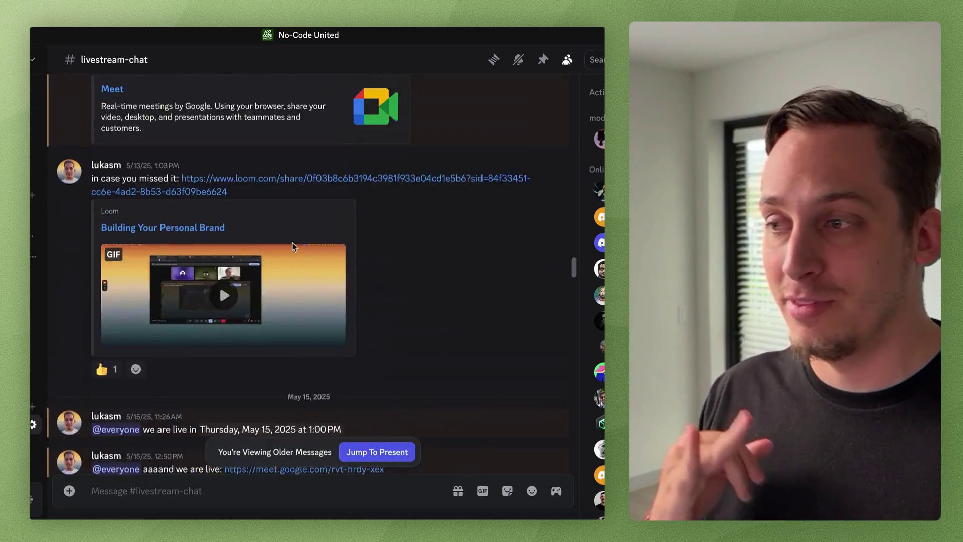
{"action": "scroll", "coordinate": [295, 247], "scroll_direction": "up", "scroll_amount": 15}
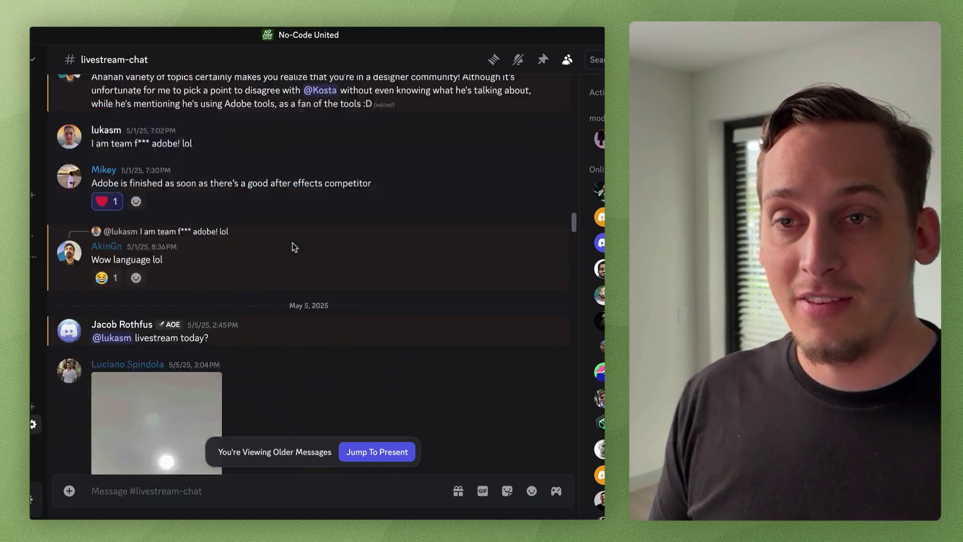
{"action": "scroll", "coordinate": [294, 247], "scroll_direction": "up", "scroll_amount": 15}
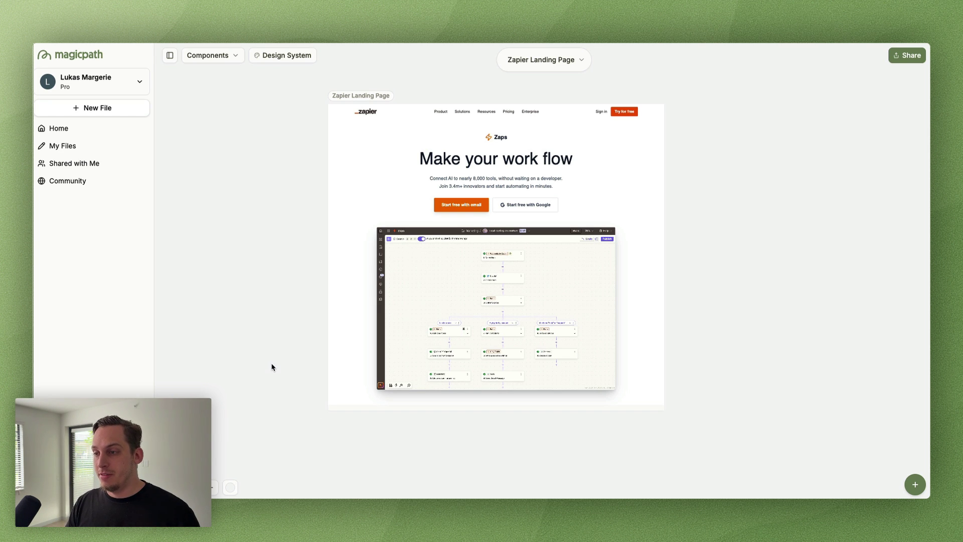
Find and select the Zapier Landing Page frame on the canvas.
{"action": "scroll", "coordinate": [272, 367], "scroll_direction": "down", "scroll_amount": 5}
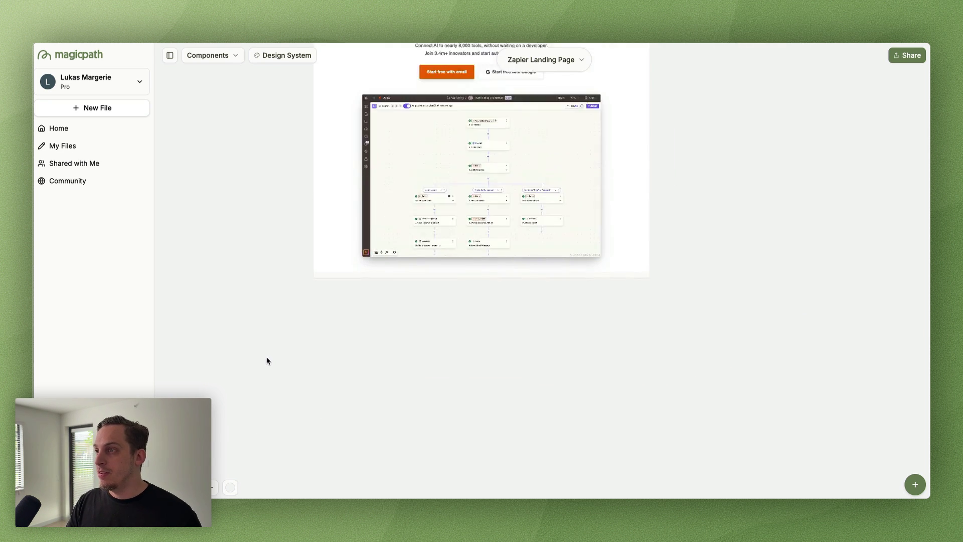
{"action": "scroll", "coordinate": [266, 360], "scroll_direction": "up", "scroll_amount": 5}
{"action": "scroll", "coordinate": [253, 344], "scroll_direction": "down", "scroll_amount": 1}
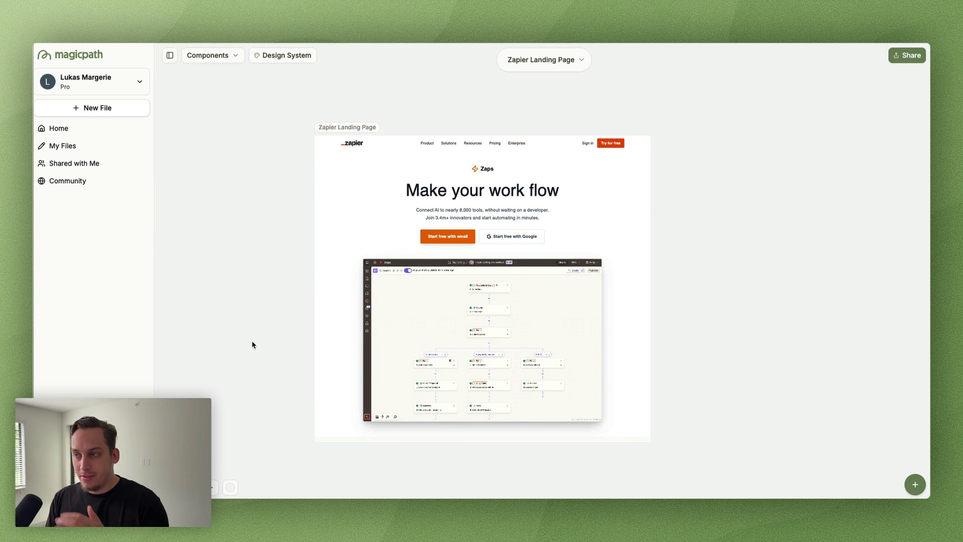
{"action": "left_click", "coordinate": [329, 131]}
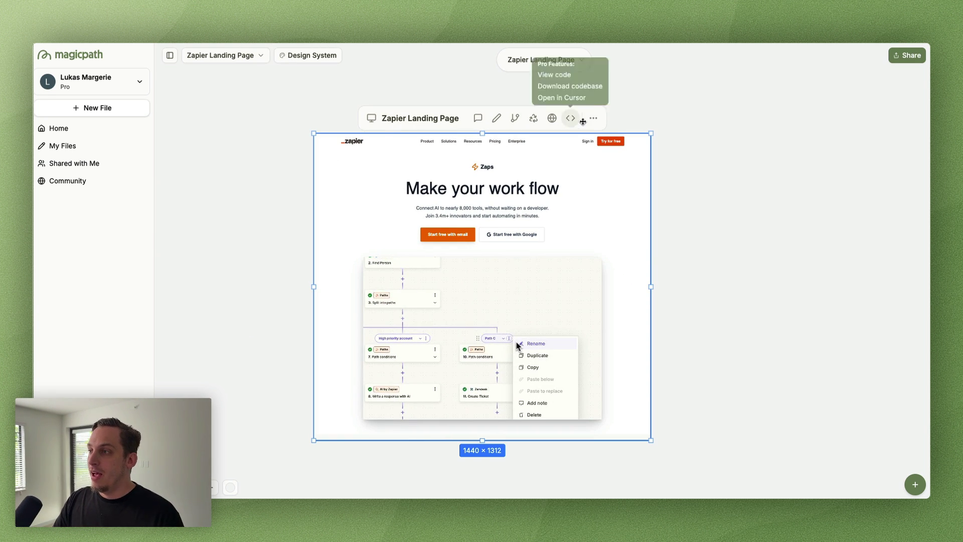
Switch the landing page to Version 1 and review its sections.
{"action": "left_click", "coordinate": [478, 118]}
{"action": "left_click", "coordinate": [861, 67]}
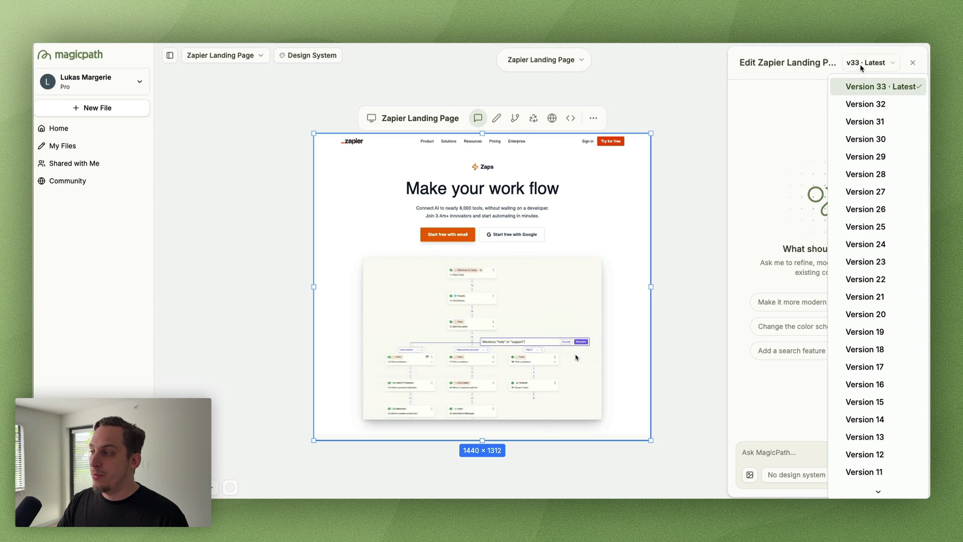
{"action": "scroll", "coordinate": [860, 331], "scroll_direction": "down", "scroll_amount": 5}
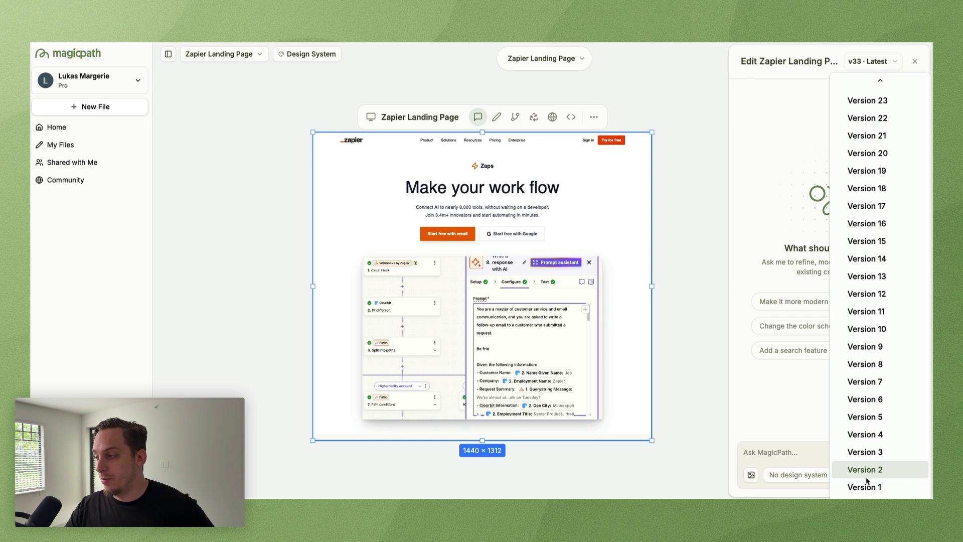
{"action": "left_click", "coordinate": [865, 486]}
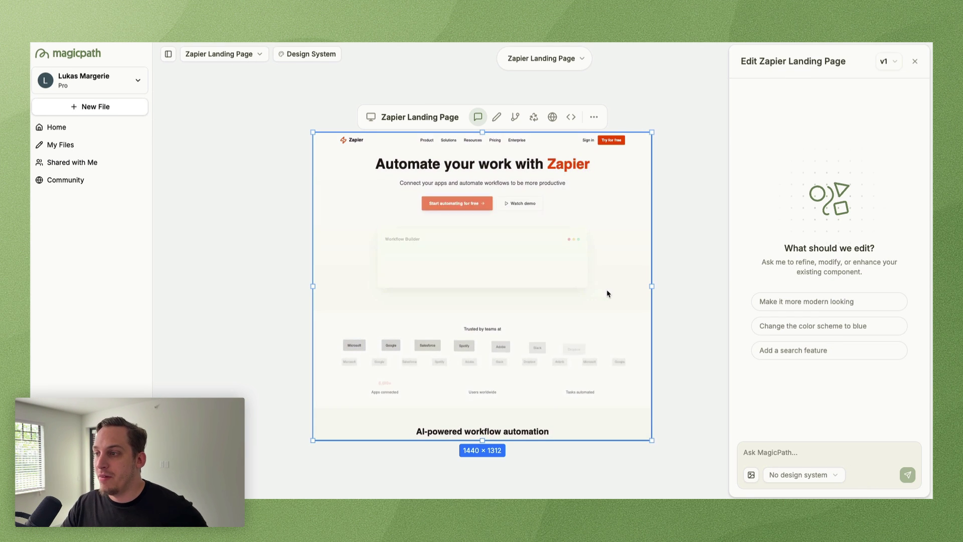
{"action": "scroll", "coordinate": [597, 263], "scroll_direction": "down", "scroll_amount": 5}
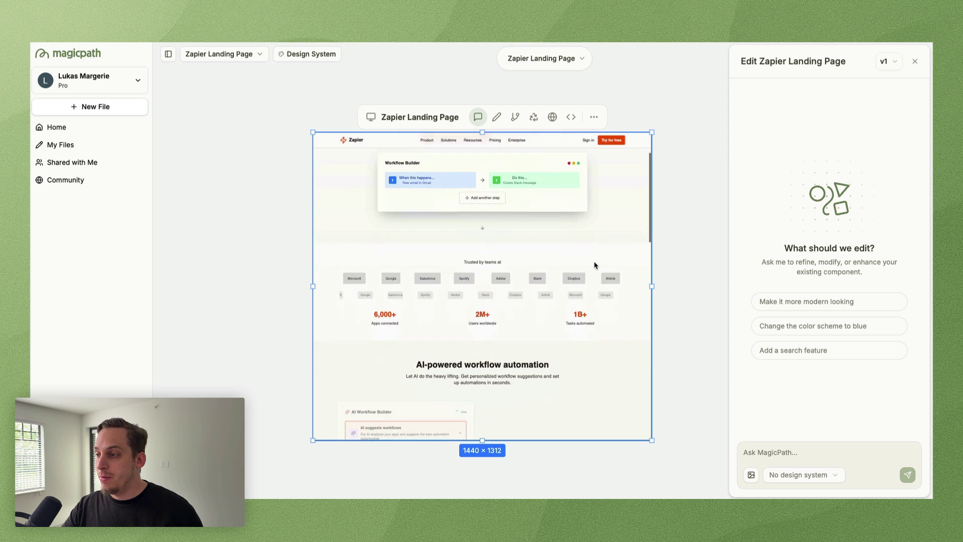
{"action": "scroll", "coordinate": [595, 265], "scroll_direction": "down", "scroll_amount": 9}
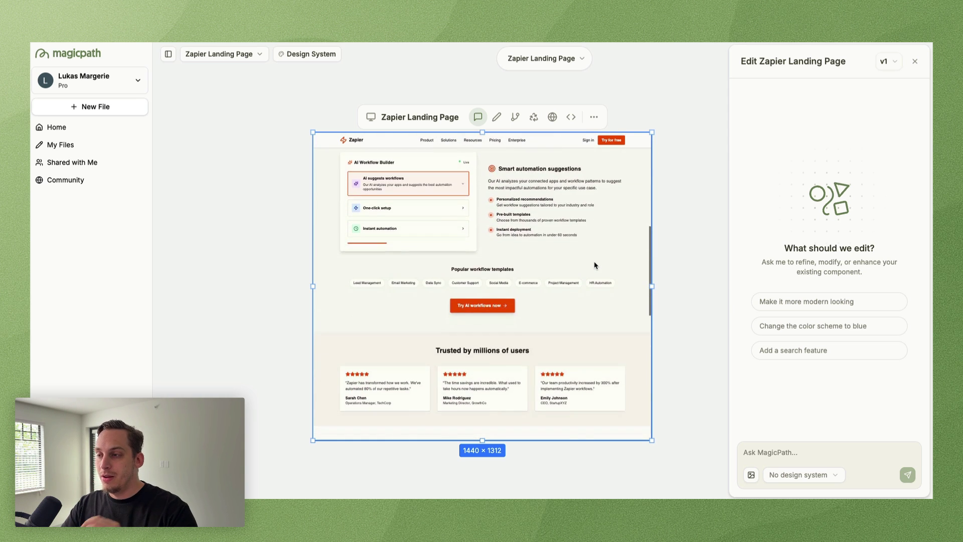
{"action": "scroll", "coordinate": [595, 266], "scroll_direction": "down", "scroll_amount": 9}
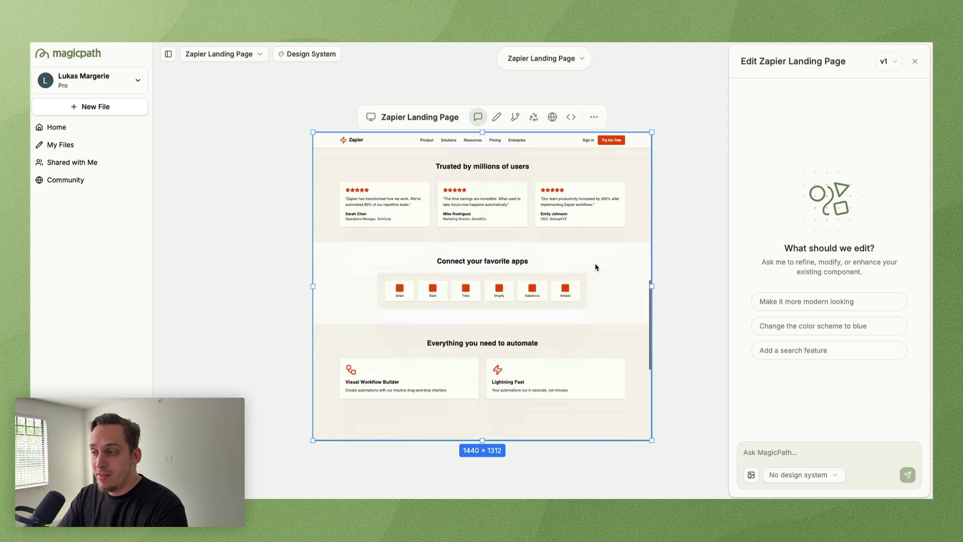
{"action": "scroll", "coordinate": [595, 267], "scroll_direction": "down", "scroll_amount": 3}
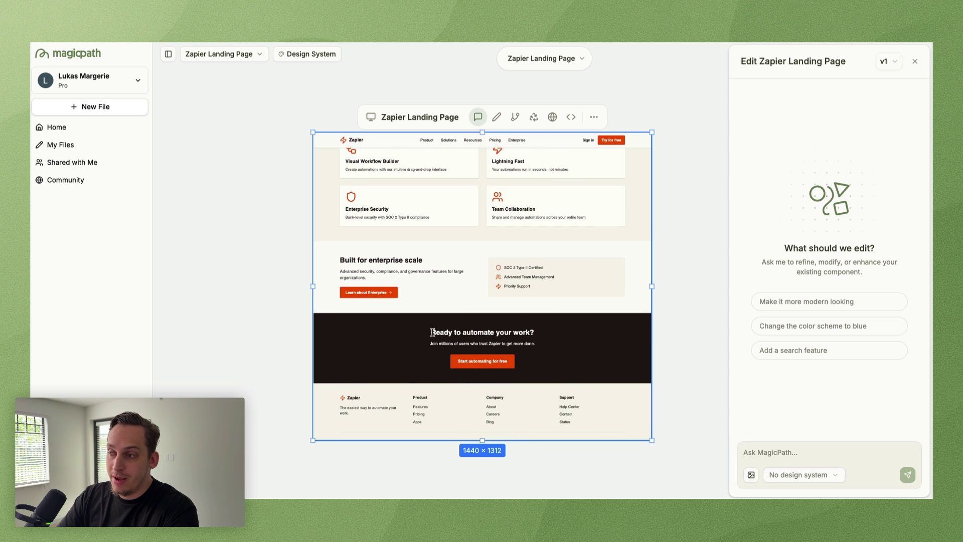
{"action": "scroll", "coordinate": [432, 332], "scroll_direction": "up", "scroll_amount": 12}
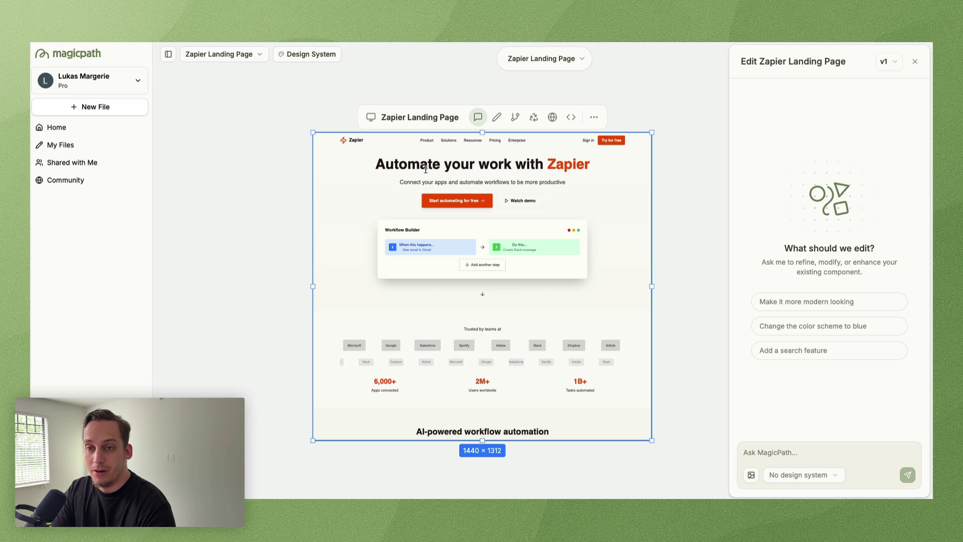
Compare with the live Zapier 'Make your work flow' page, zoomed in and scrolled through.
{"action": "key", "text": "ctrl+Tab"}
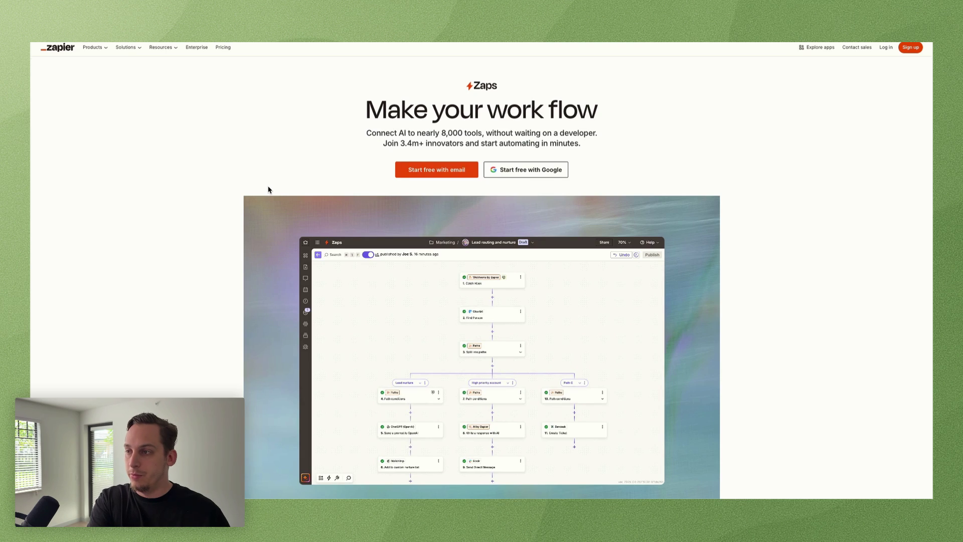
{"action": "key", "text": "super+equal"}
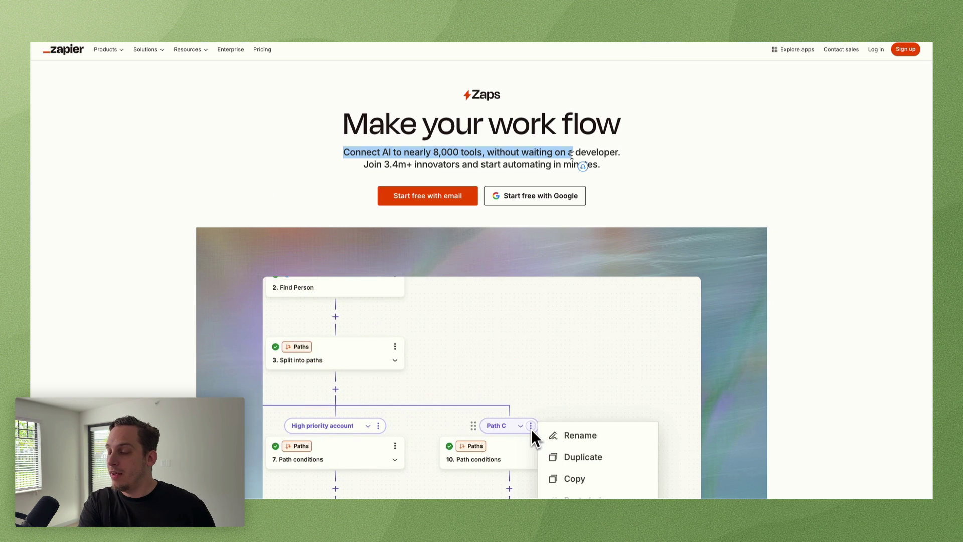
{"action": "scroll", "coordinate": [533, 225], "scroll_direction": "down", "scroll_amount": 5}
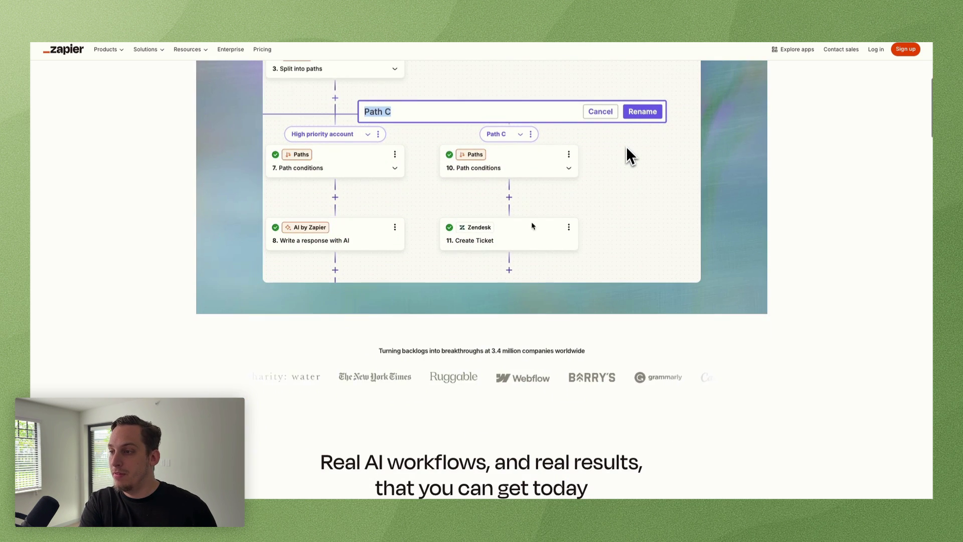
{"action": "scroll", "coordinate": [377, 315], "scroll_direction": "down", "scroll_amount": 3}
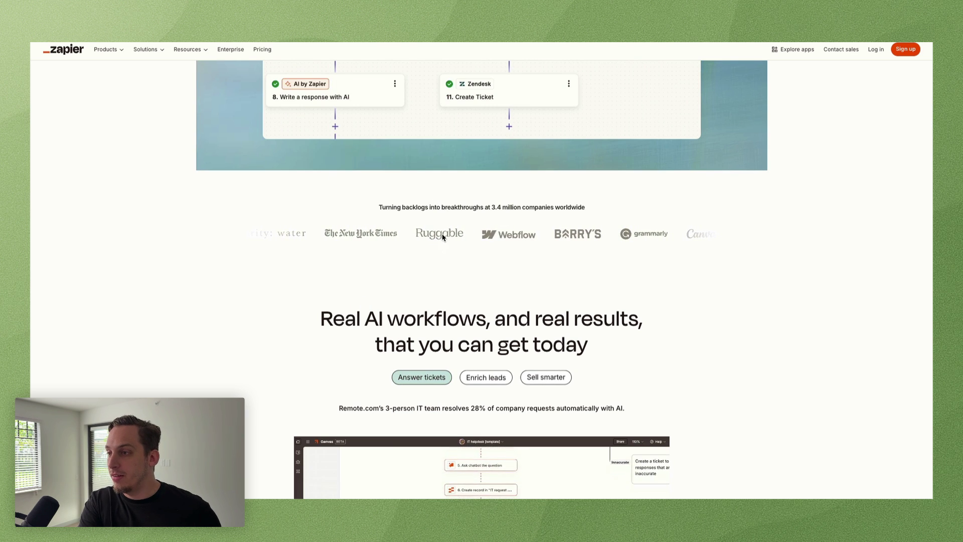
{"action": "scroll", "coordinate": [451, 251], "scroll_direction": "down", "scroll_amount": 1}
{"action": "scroll", "coordinate": [491, 297], "scroll_direction": "up", "scroll_amount": 10}
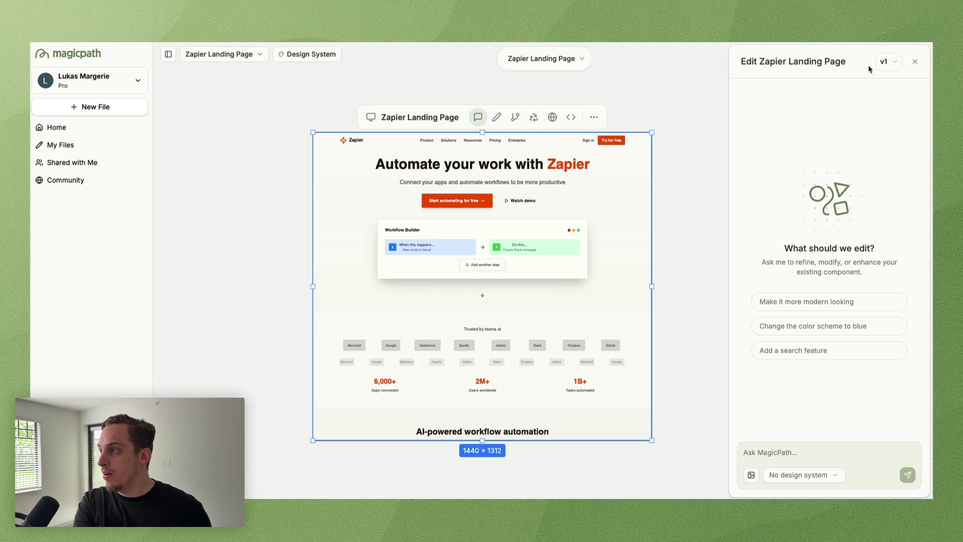
Return the Zapier Landing Page to Version 33 · Latest.
{"action": "left_click", "coordinate": [885, 61]}
{"action": "scroll", "coordinate": [873, 100], "scroll_direction": "up", "scroll_amount": 5}
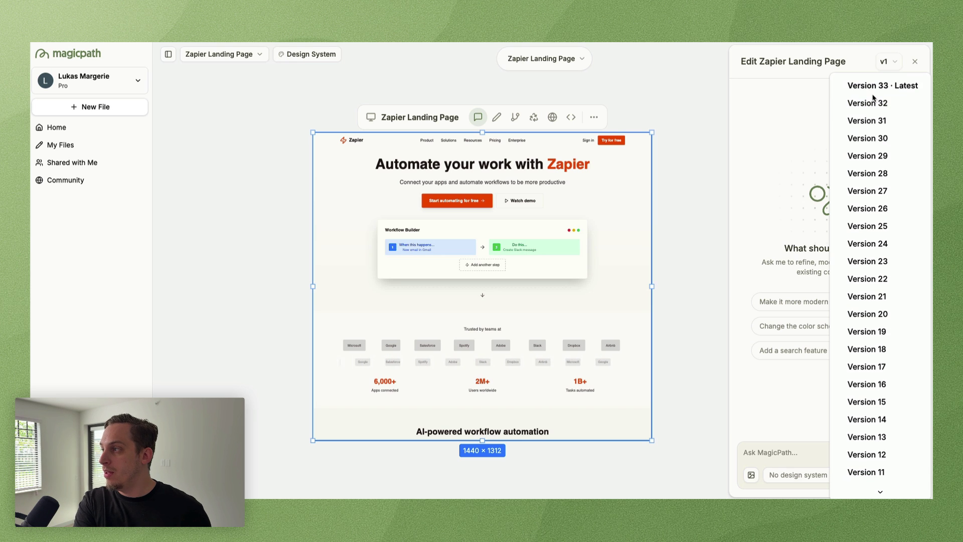
{"action": "left_click", "coordinate": [878, 85]}
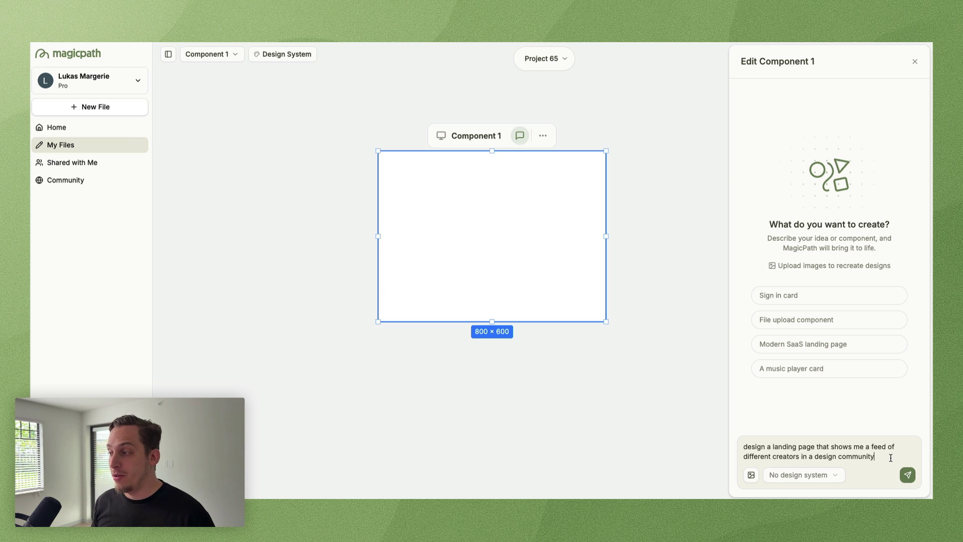
Add the page-sections question to the prompt and choose the Airbnb design system.
{"action": "type", "text": ". what types of sections would you add to this page?"}
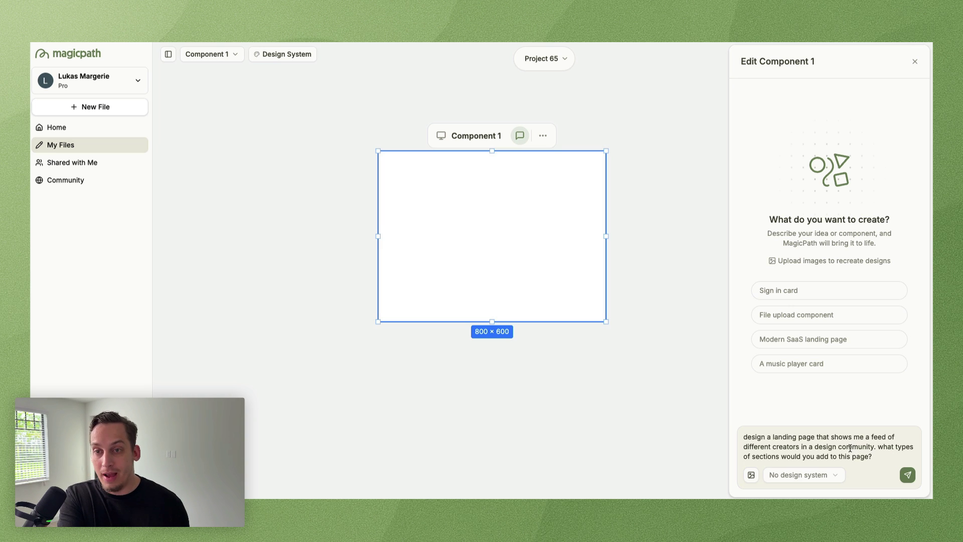
{"action": "left_click", "coordinate": [835, 476]}
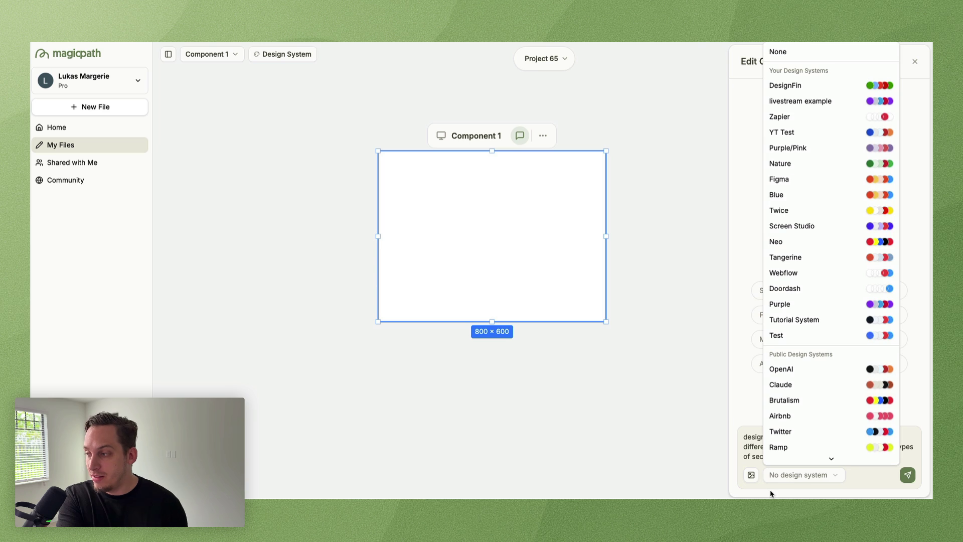
{"action": "left_click", "coordinate": [806, 478]}
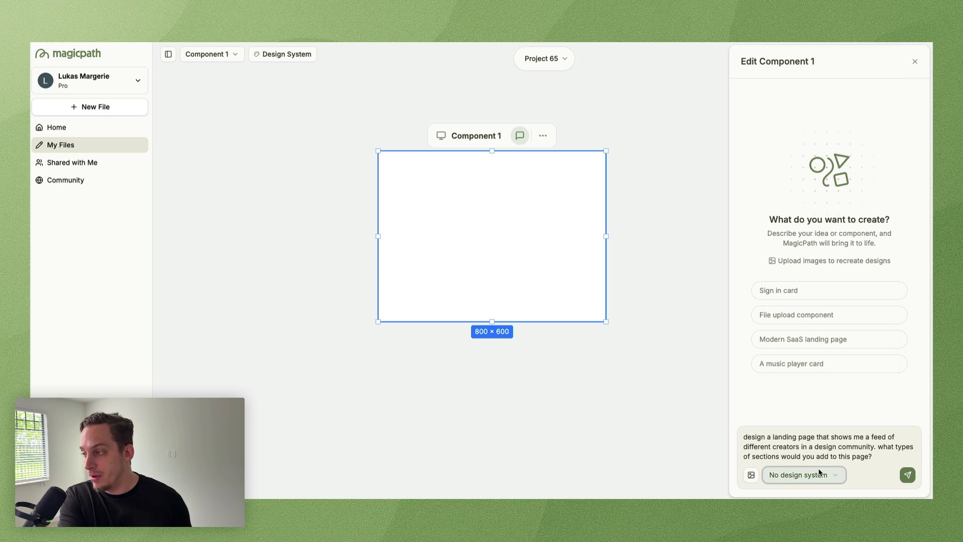
{"action": "left_click", "coordinate": [817, 473]}
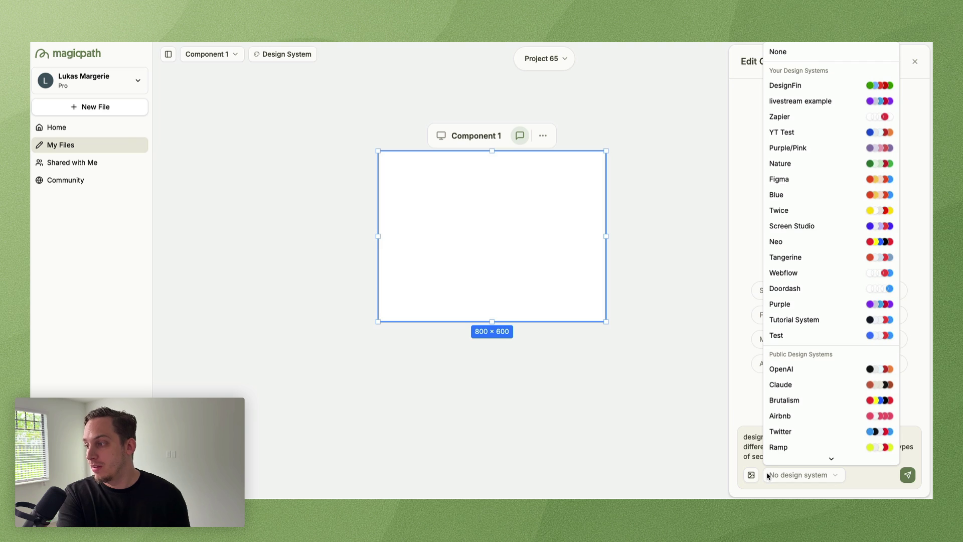
{"action": "scroll", "coordinate": [807, 401], "scroll_direction": "down", "scroll_amount": 1}
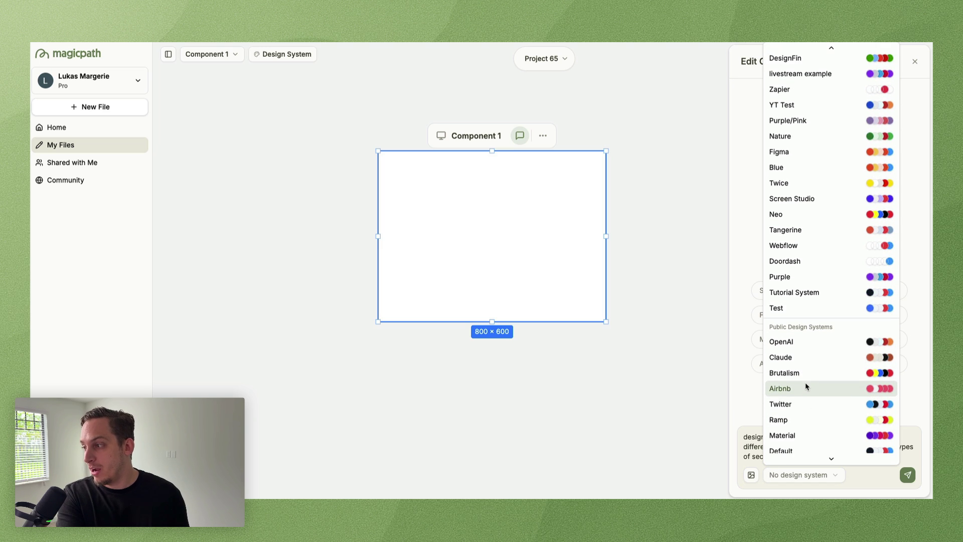
{"action": "left_click", "coordinate": [806, 386]}
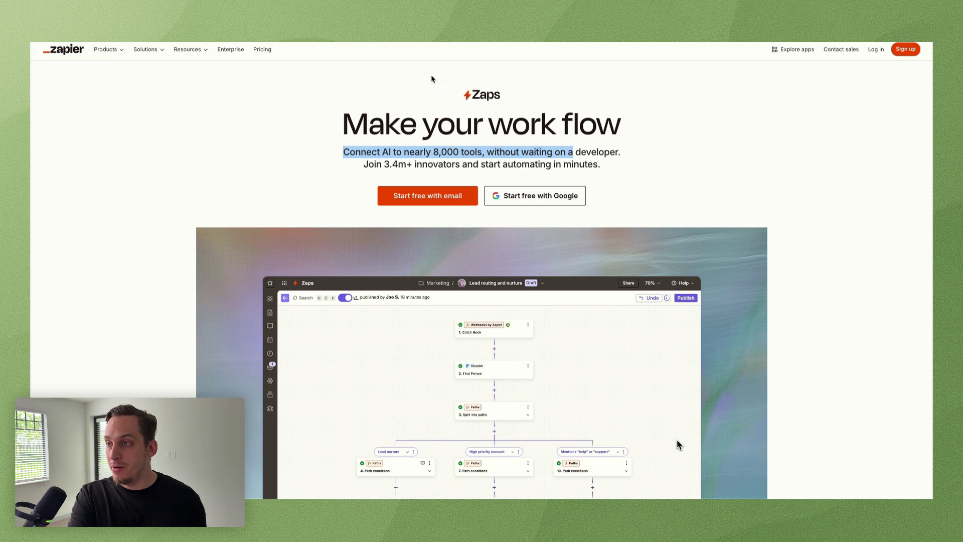
{"action": "left_click", "coordinate": [237, 133]}
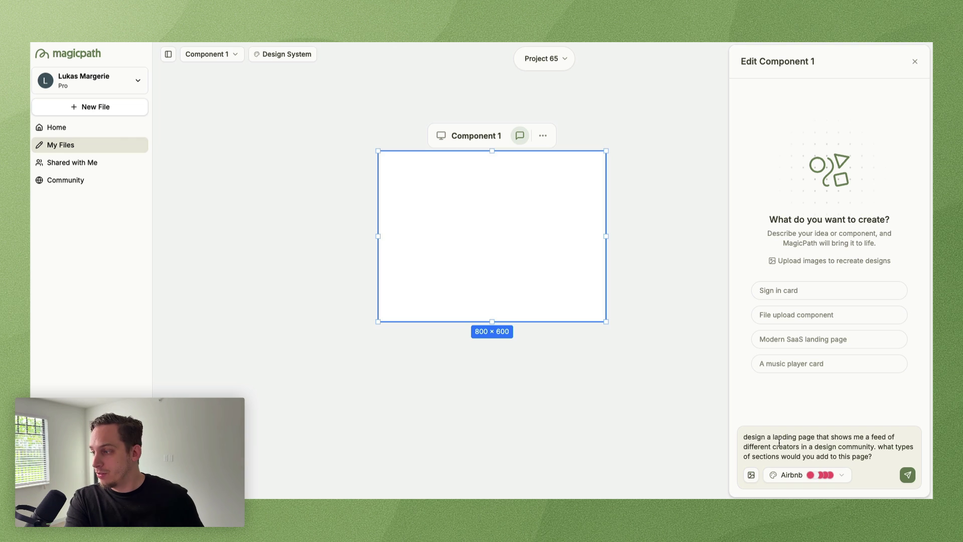
Send the creators-feed prompt, then reply 'lets add events' and 'yes' to generate the page.
{"action": "left_click", "coordinate": [906, 474]}
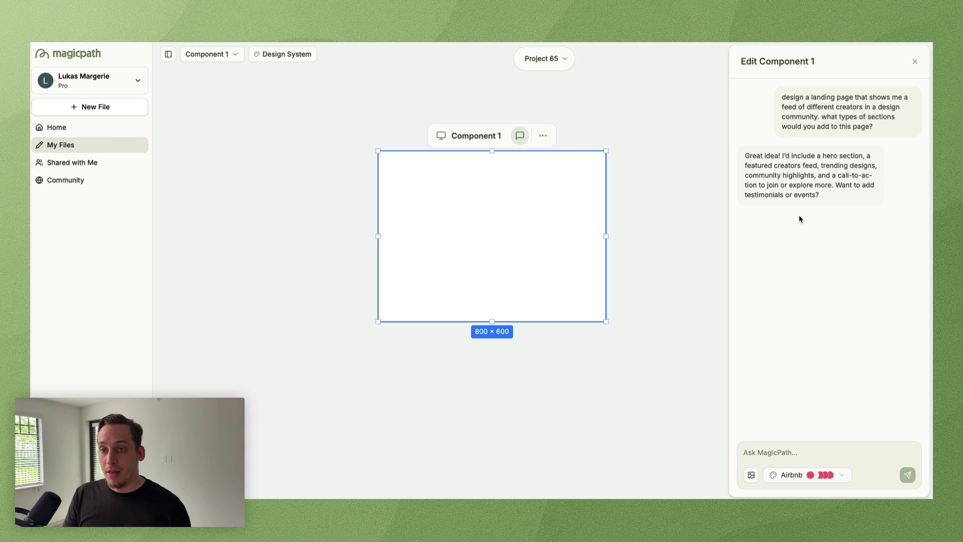
{"action": "type", "text": "lets add events"}
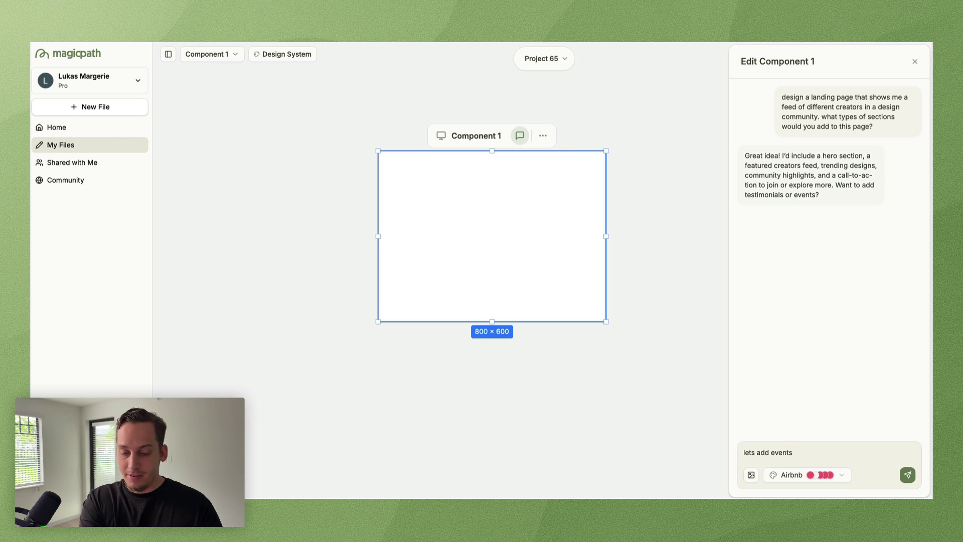
{"action": "key", "text": "Return"}
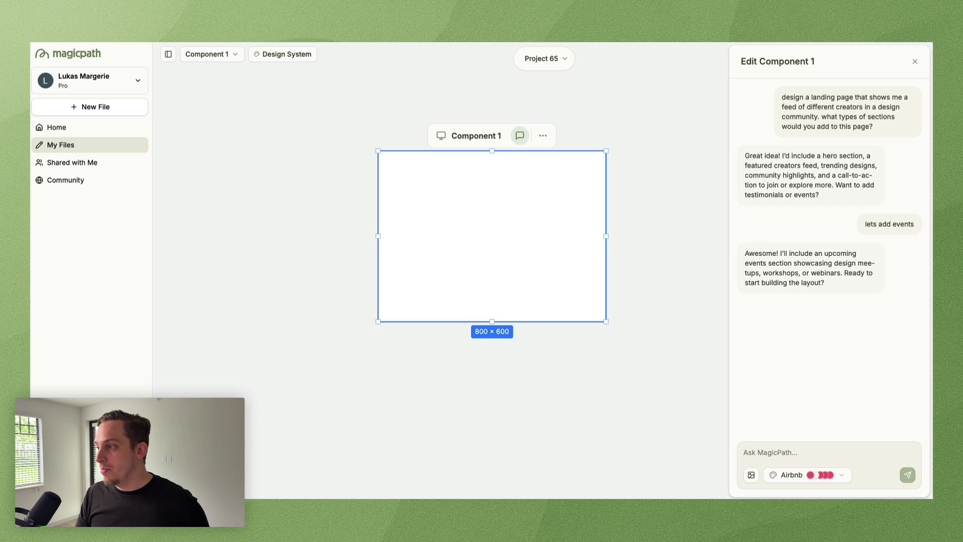
{"action": "type", "text": "yes"}
{"action": "key", "text": "Return"}
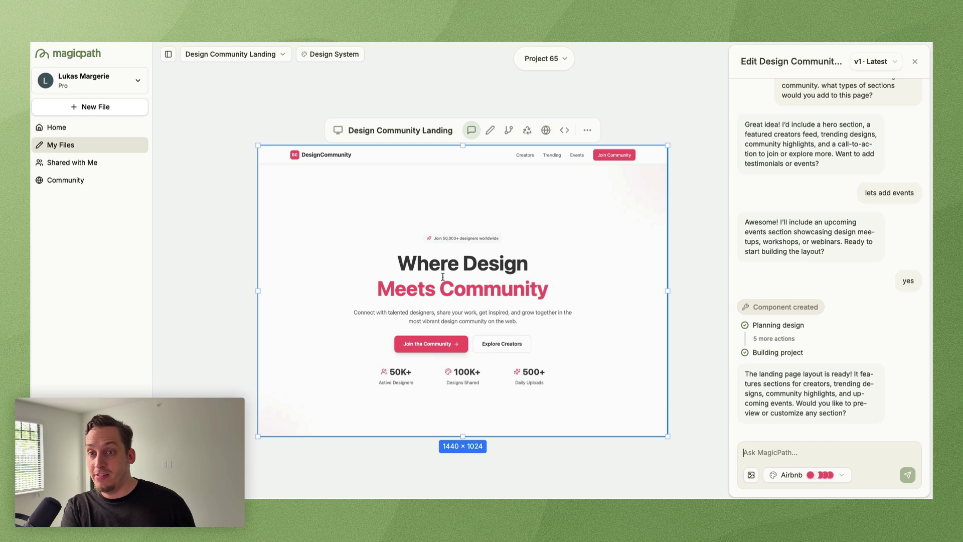
{"action": "scroll", "coordinate": [442, 276], "scroll_direction": "down", "scroll_amount": 1}
{"action": "scroll", "coordinate": [442, 277], "scroll_direction": "down", "scroll_amount": 2}
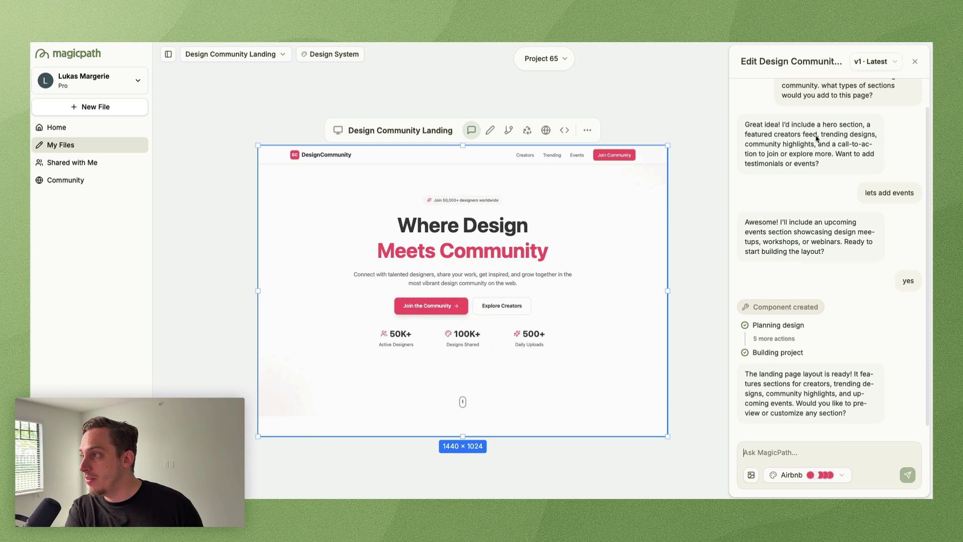
{"action": "scroll", "coordinate": [818, 132], "scroll_direction": "up", "scroll_amount": 1}
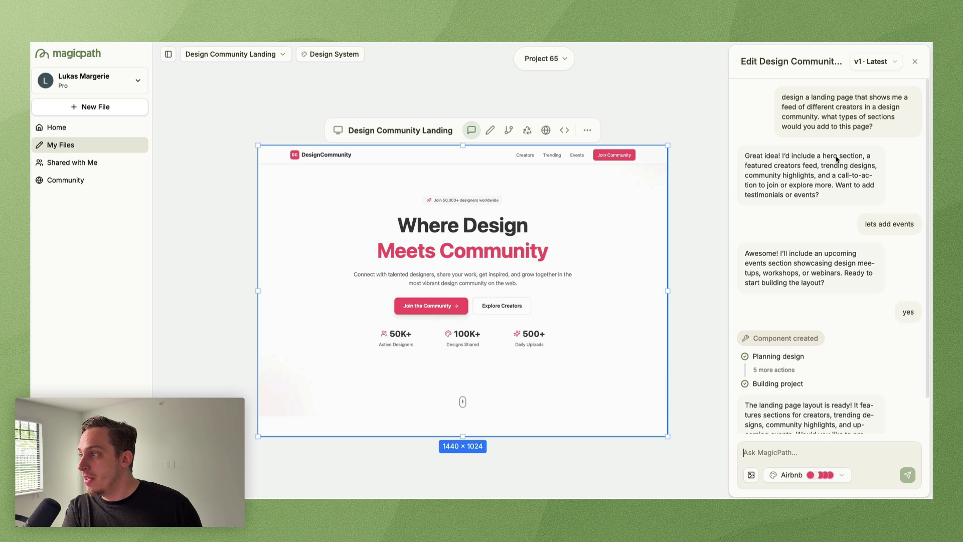
{"action": "scroll", "coordinate": [841, 150], "scroll_direction": "down", "scroll_amount": 1}
{"action": "scroll", "coordinate": [512, 230], "scroll_direction": "down", "scroll_amount": 4}
{"action": "scroll", "coordinate": [511, 230], "scroll_direction": "down", "scroll_amount": 5}
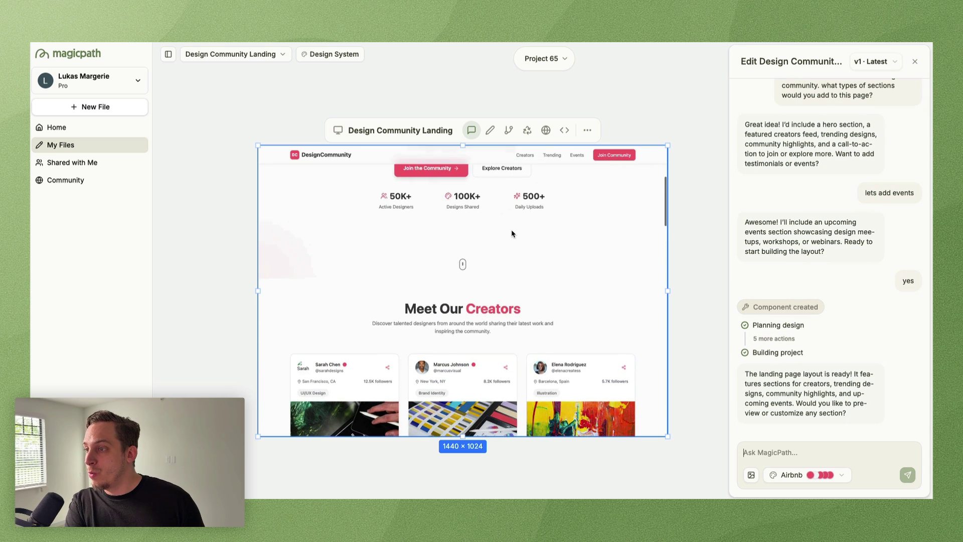
{"action": "scroll", "coordinate": [444, 360], "scroll_direction": "down", "scroll_amount": 6}
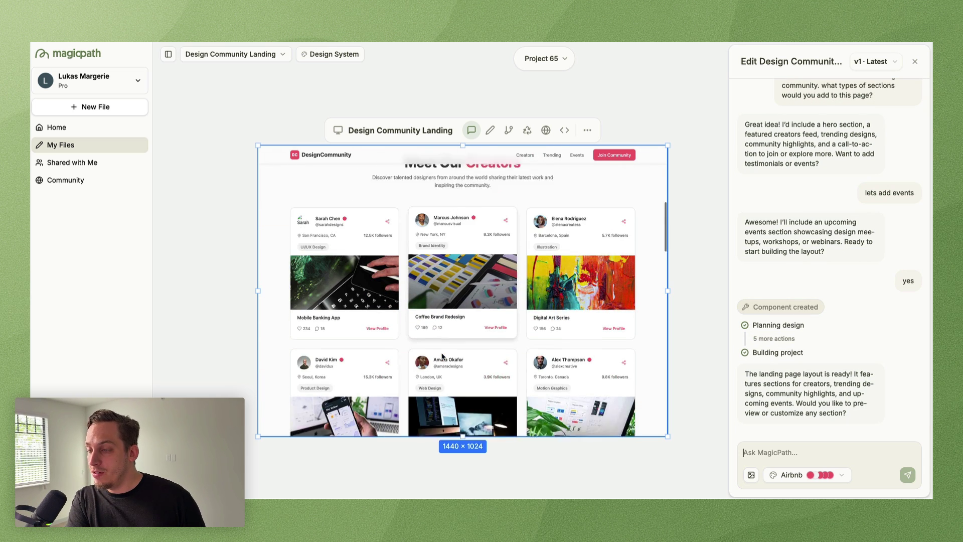
{"action": "scroll", "coordinate": [395, 323], "scroll_direction": "down", "scroll_amount": 10}
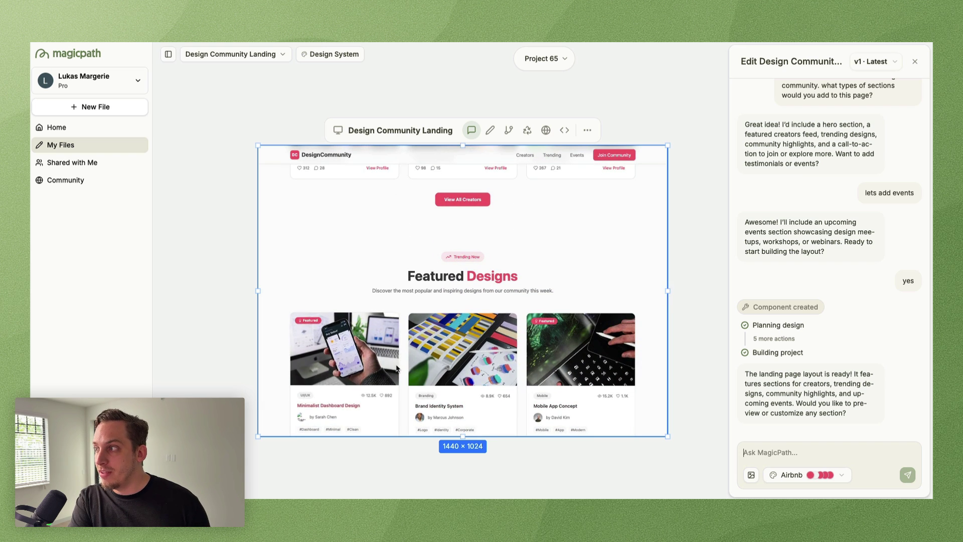
{"action": "scroll", "coordinate": [427, 306], "scroll_direction": "down", "scroll_amount": 10}
{"action": "scroll", "coordinate": [412, 346], "scroll_direction": "down", "scroll_amount": 7}
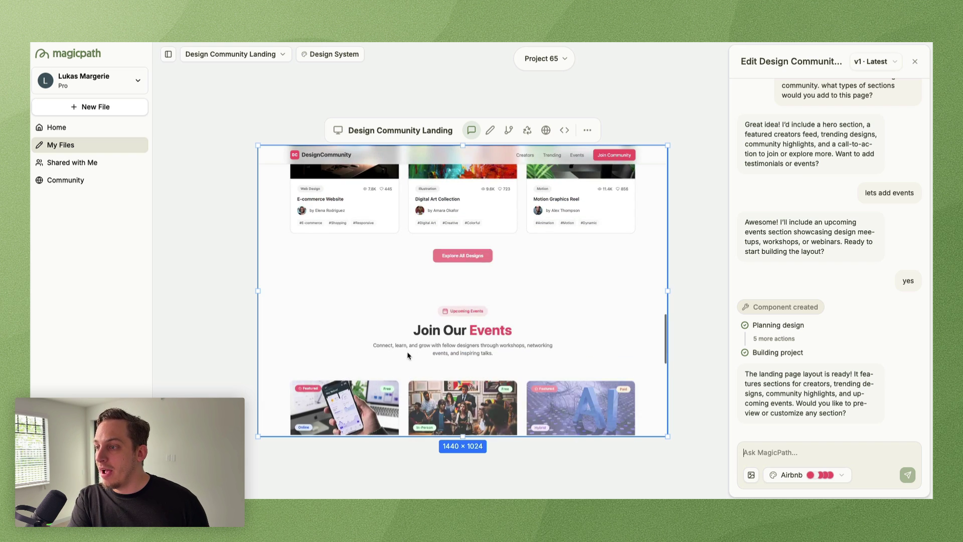
{"action": "scroll", "coordinate": [473, 277], "scroll_direction": "up", "scroll_amount": 15}
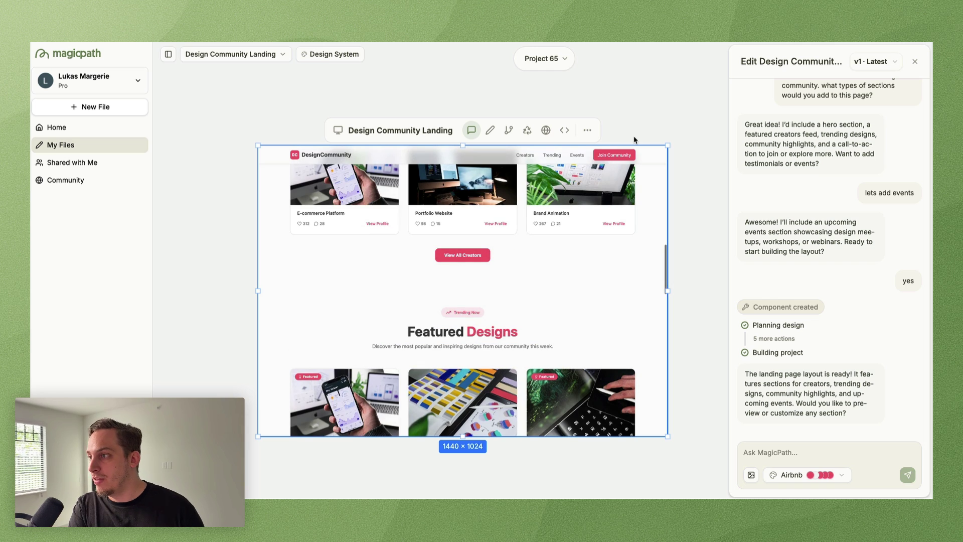
Return the landing page preview to its hero.
{"action": "left_click", "coordinate": [605, 159]}
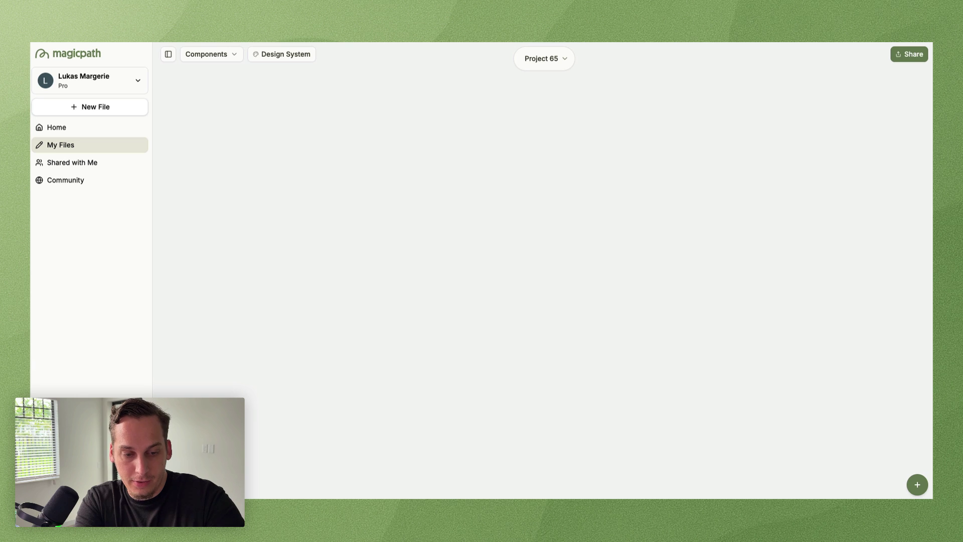
Create a new component from the attached sketch image, Claude design system, and pasted hero prompt.
{"action": "left_click", "coordinate": [917, 484]}
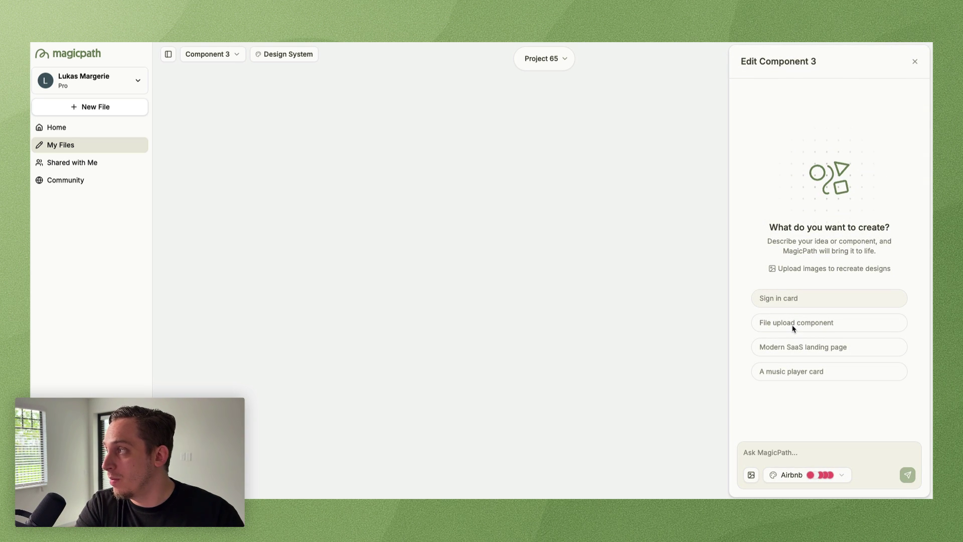
{"action": "left_click_drag", "start_coordinate": [932, 183], "coordinate": [819, 452]}
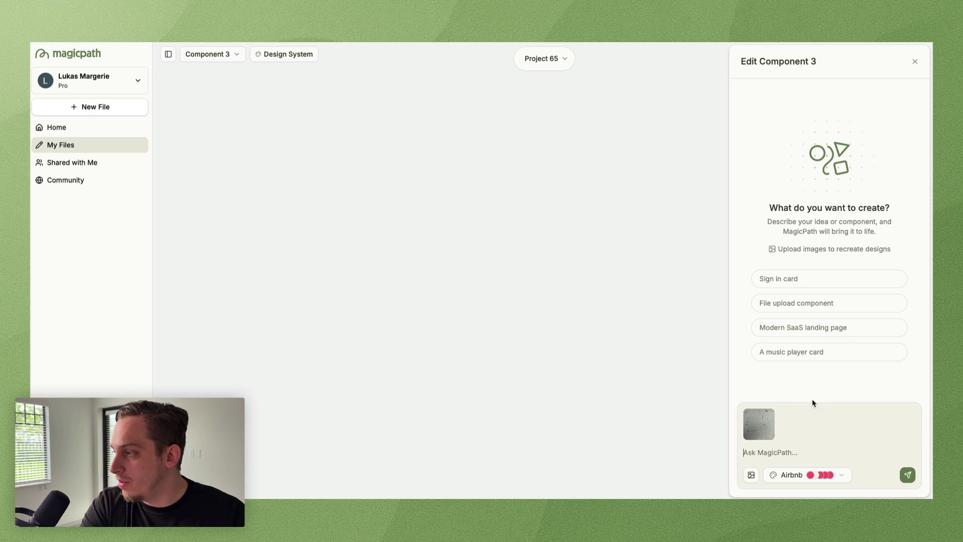
{"action": "mouse_move", "coordinate": [759, 426]}
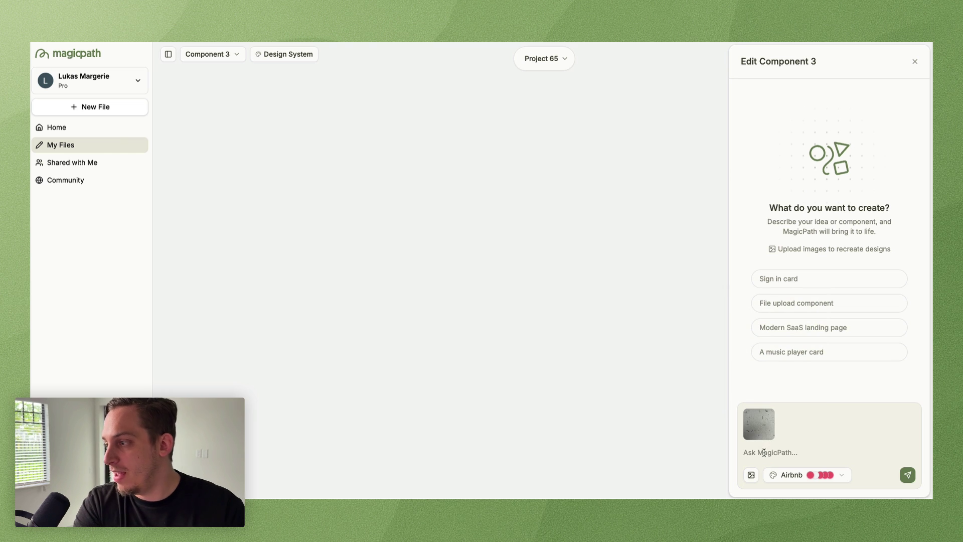
{"action": "left_click", "coordinate": [782, 475]}
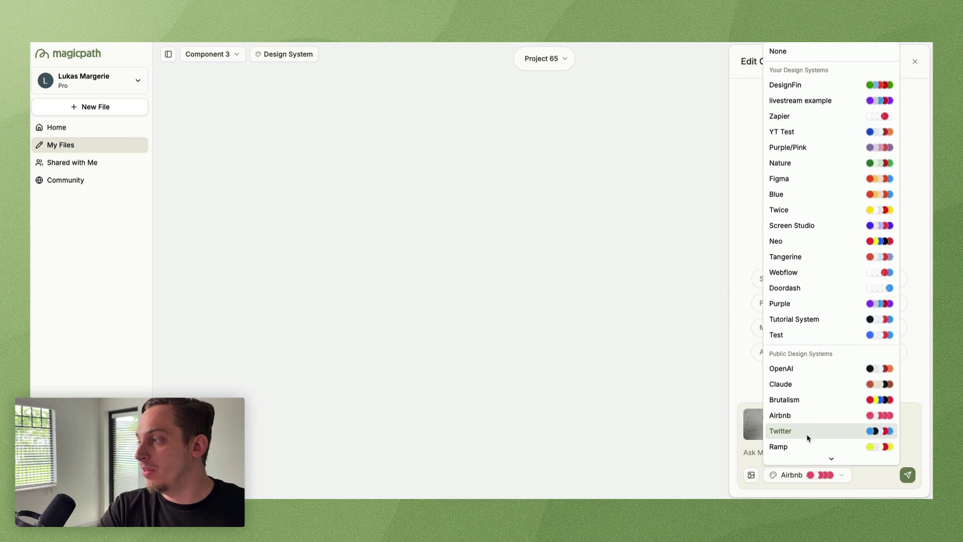
{"action": "scroll", "coordinate": [806, 437], "scroll_direction": "down", "scroll_amount": 3}
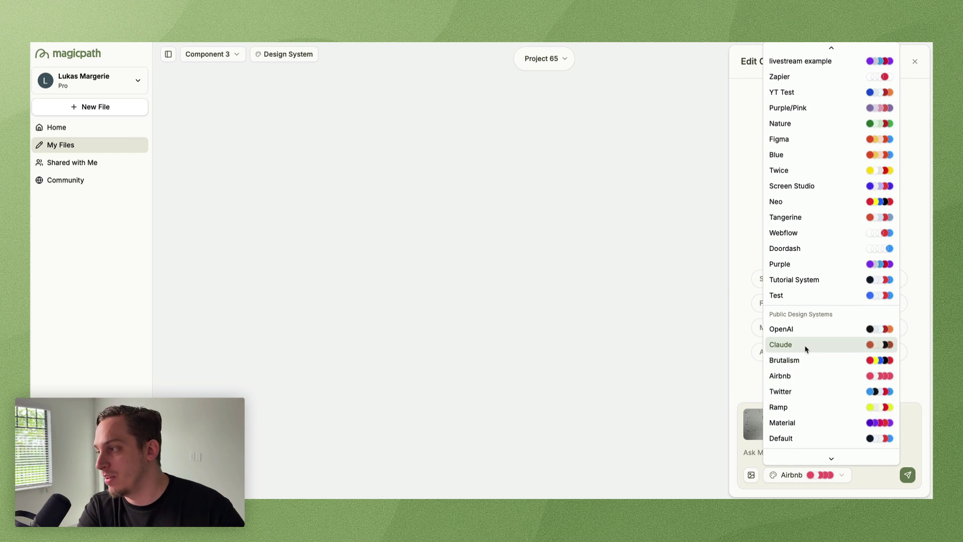
{"action": "left_click", "coordinate": [806, 345]}
{"action": "type", "text": "build a hero section based on the layout of the attached image"}
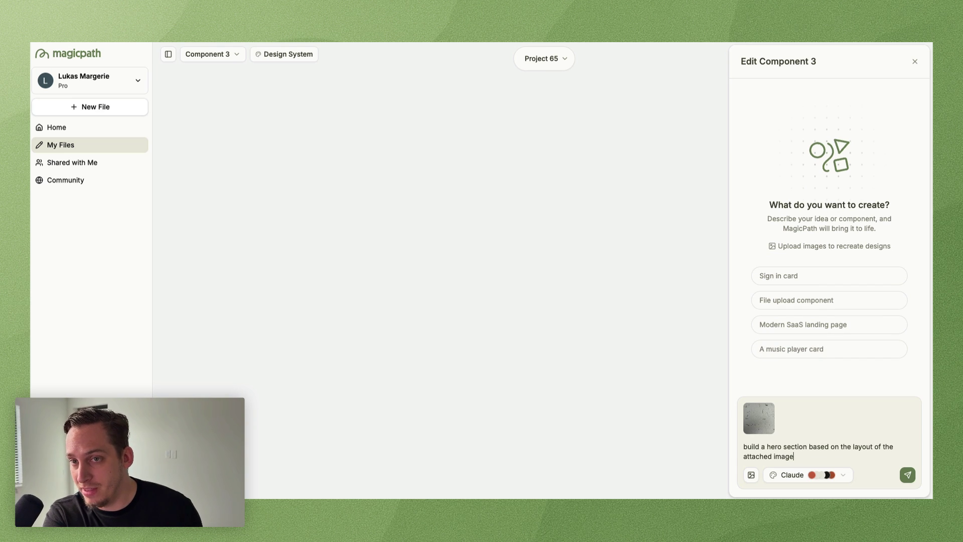
{"action": "key", "text": "Return"}
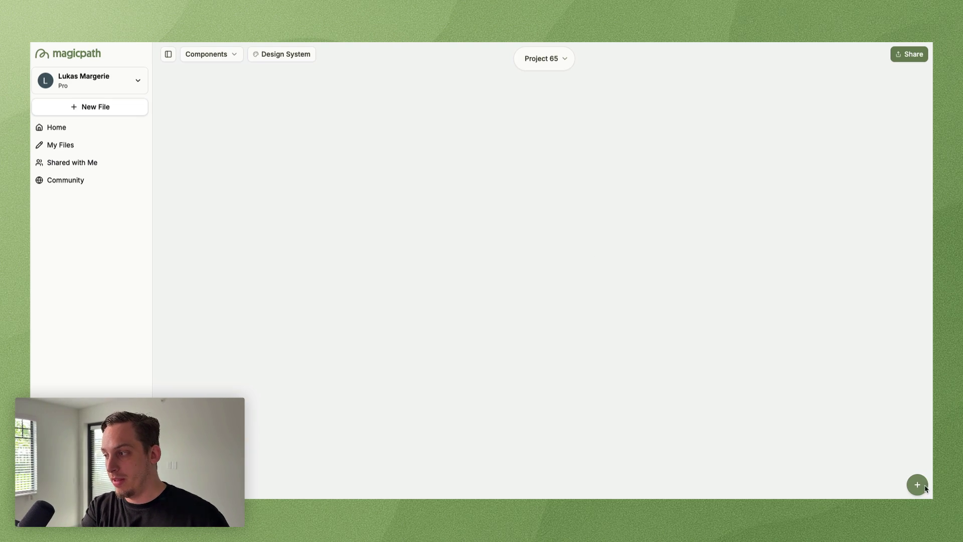
Create a blank component frame, attach the wireframe sketch, and set the design system to None.
{"action": "double_click", "coordinate": [489, 254]}
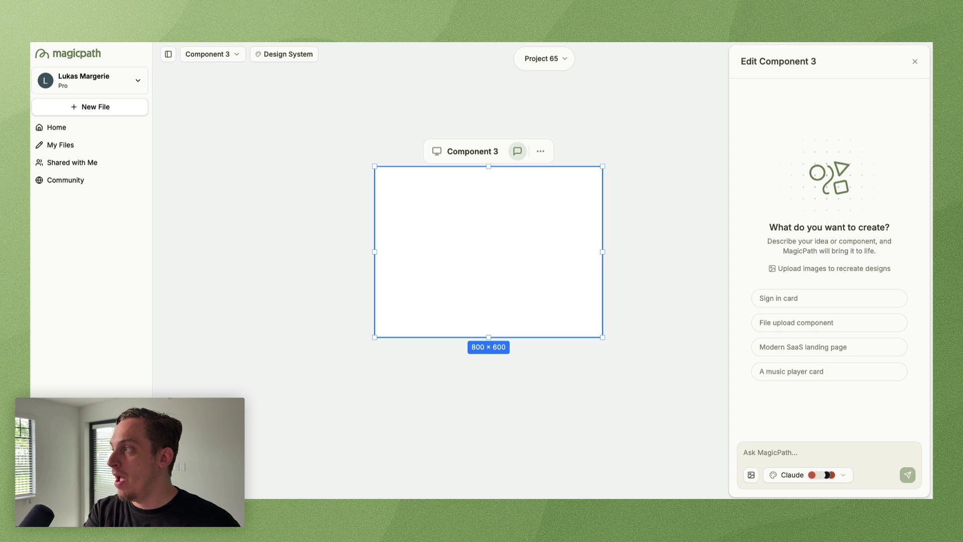
{"action": "left_click_drag", "start_coordinate": [832, 359], "coordinate": [801, 469]}
{"action": "left_click", "coordinate": [804, 474]}
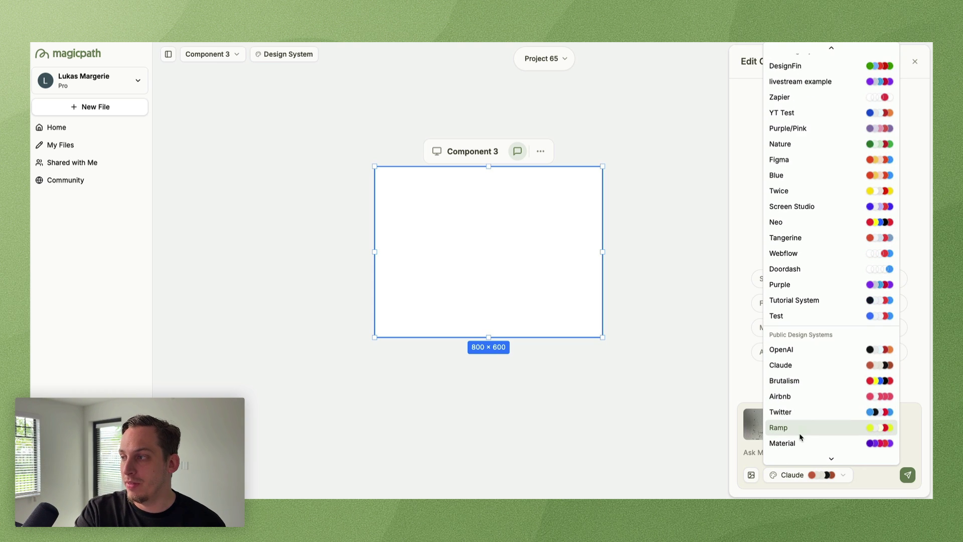
{"action": "left_click", "coordinate": [795, 52]}
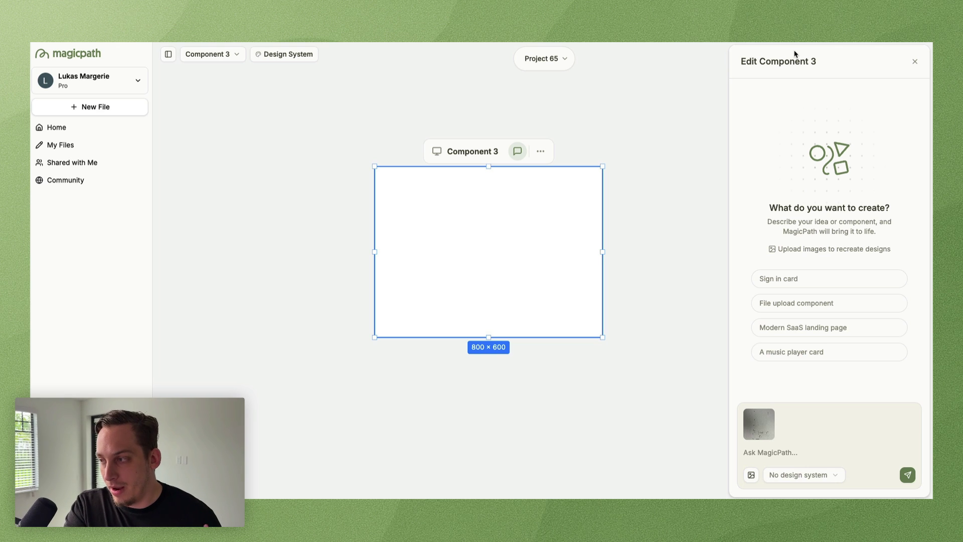
Paste the camera app prompt asking for three photo filters and send it.
{"action": "mouse_move", "coordinate": [760, 433]}
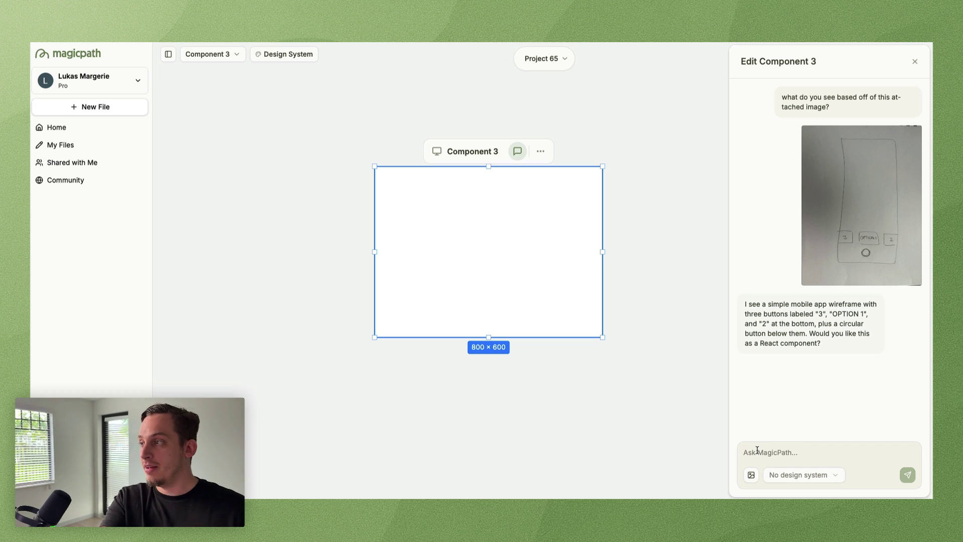
{"action": "type", "text": "this has to be a mobile app where users can take pictures (the circular button is to capture the image) and the 3 options are three different filters."}
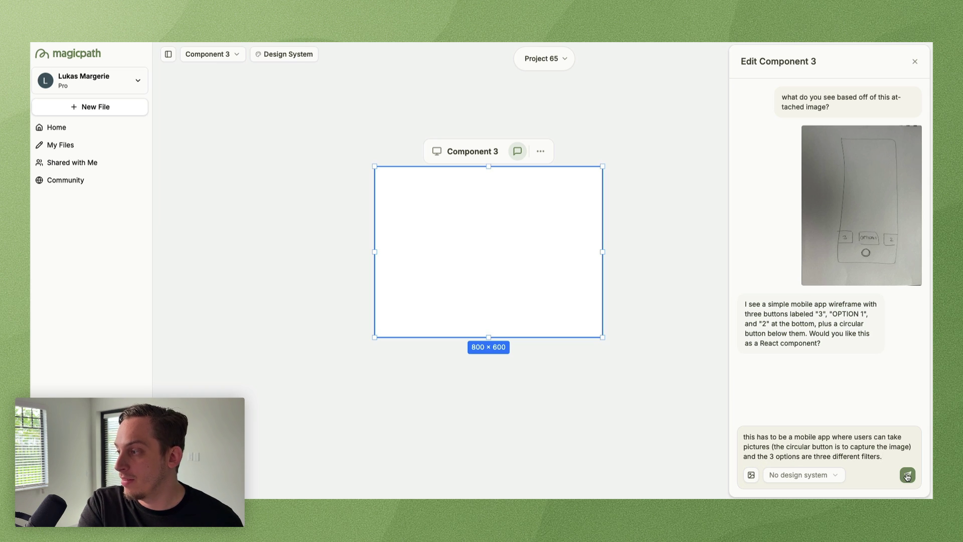
{"action": "left_click", "coordinate": [907, 475]}
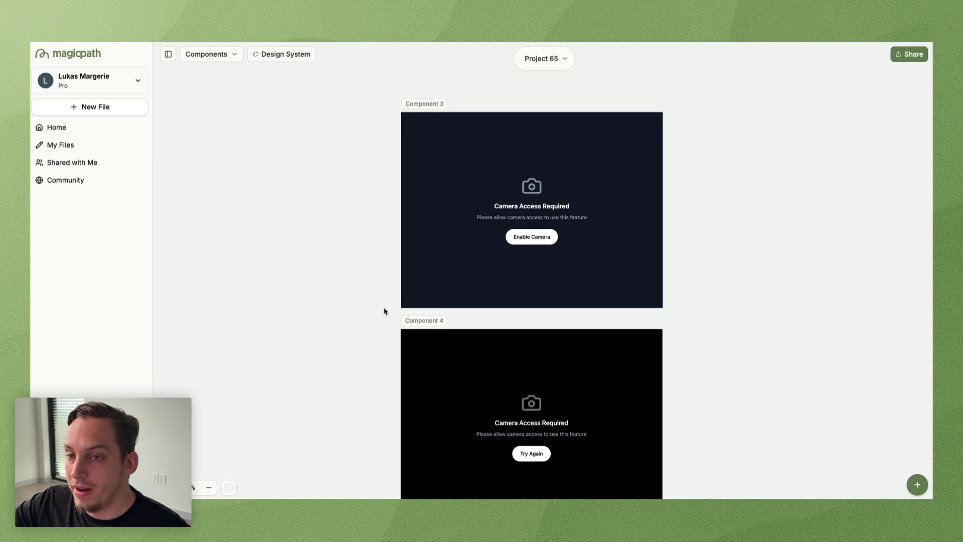
{"action": "scroll", "coordinate": [384, 308], "scroll_direction": "down", "scroll_amount": 2}
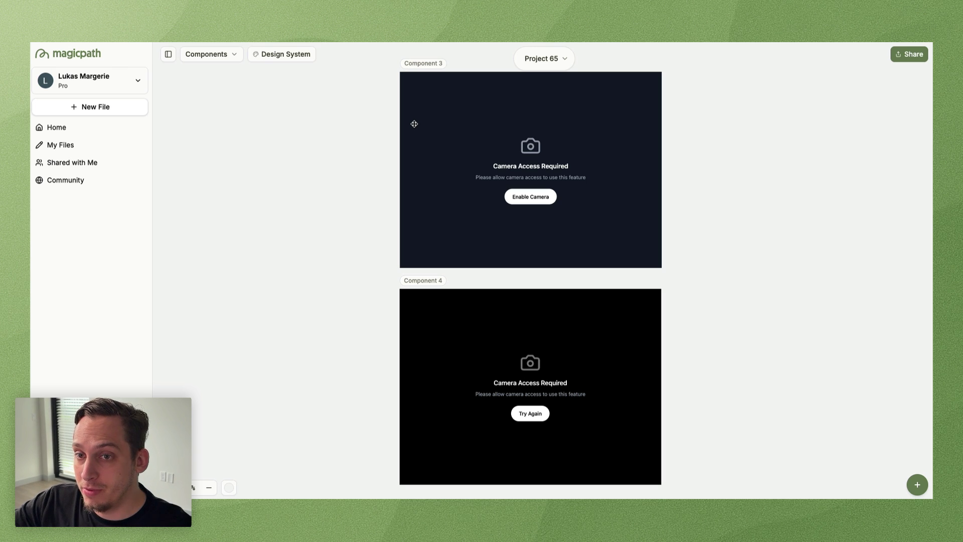
{"action": "left_click", "coordinate": [414, 124]}
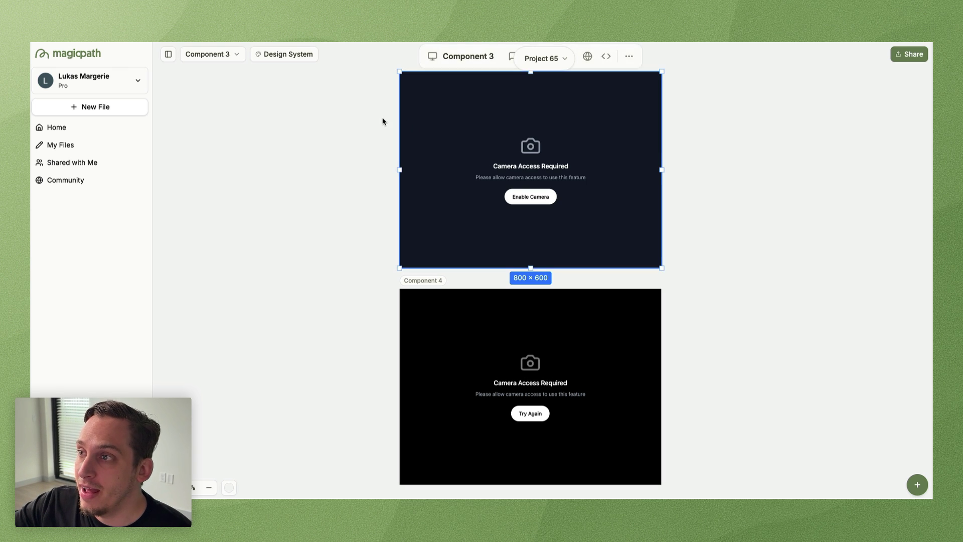
{"action": "left_click", "coordinate": [588, 104]}
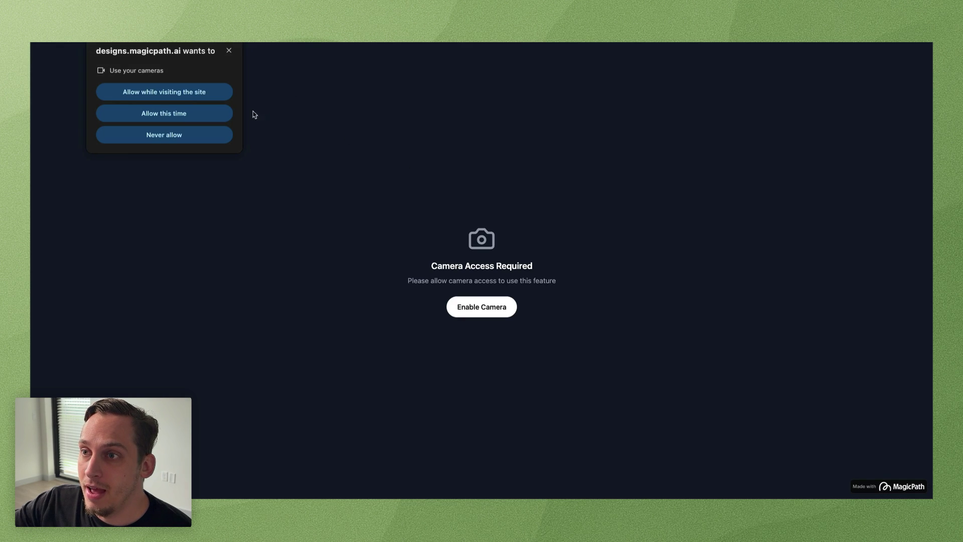
{"action": "left_click", "coordinate": [199, 115]}
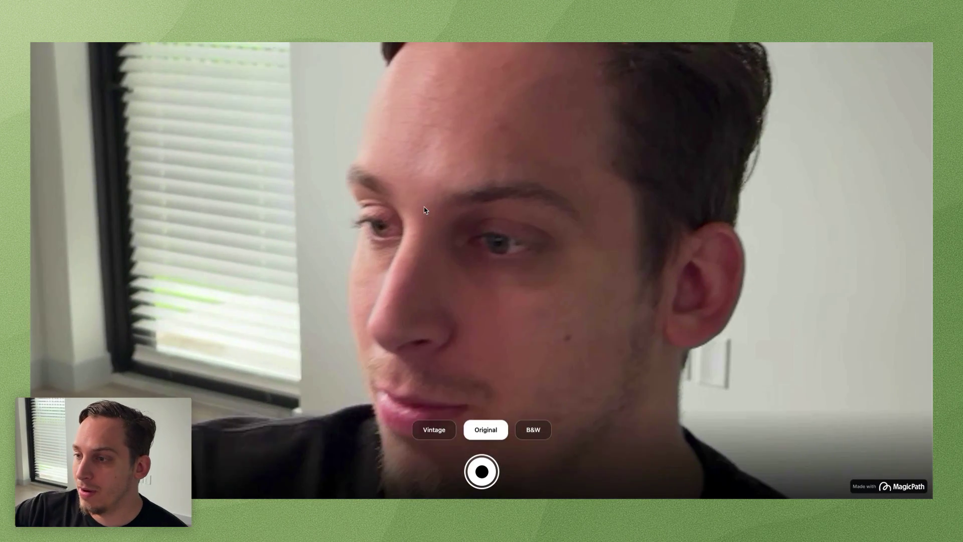
{"action": "right_click", "coordinate": [425, 206]}
{"action": "left_click", "coordinate": [441, 330]}
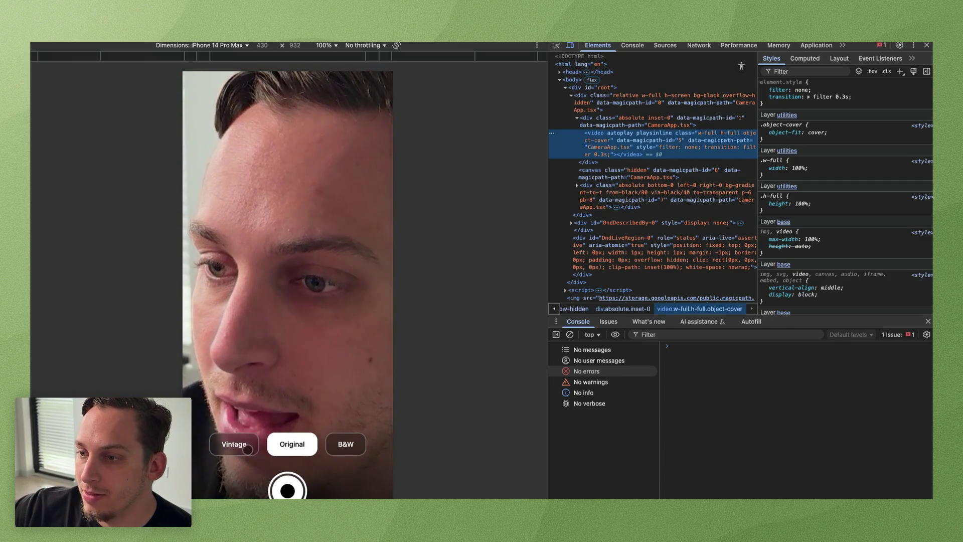
{"action": "left_click", "coordinate": [223, 445]}
{"action": "left_click", "coordinate": [286, 446]}
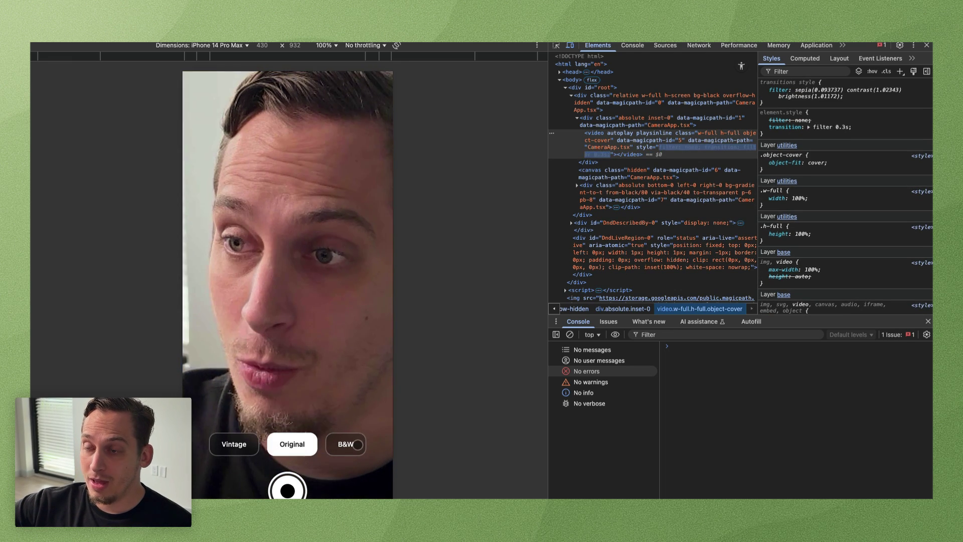
{"action": "left_click", "coordinate": [345, 444]}
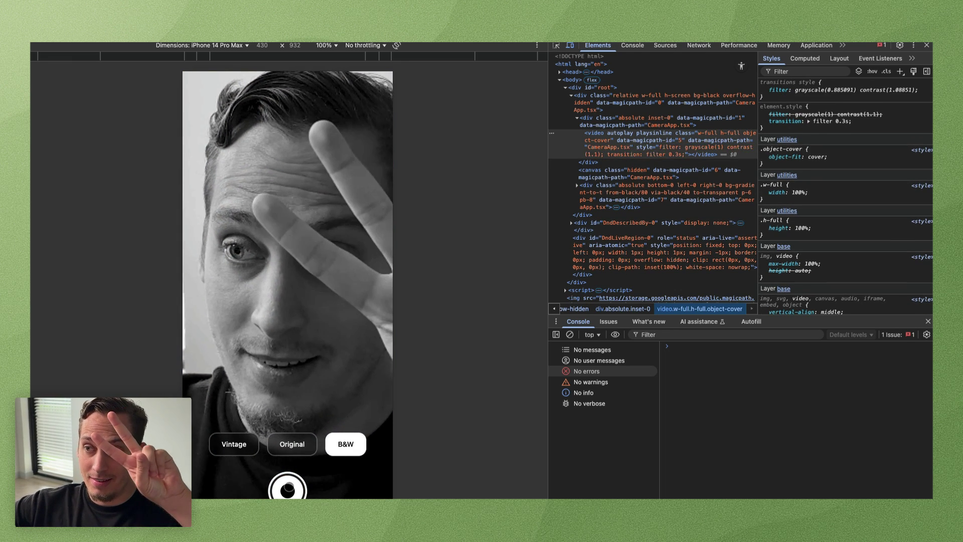
{"action": "left_click", "coordinate": [287, 489]}
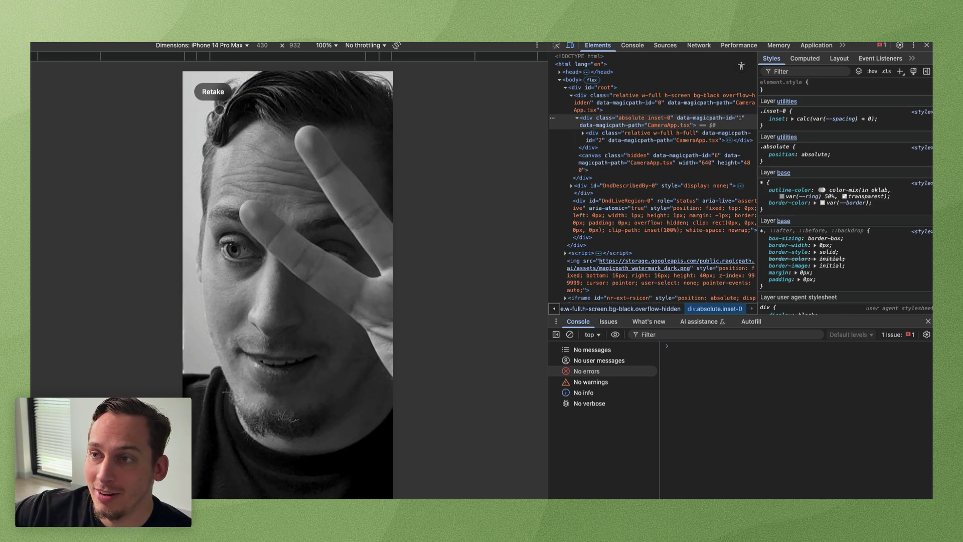
{"action": "left_click", "coordinate": [207, 93]}
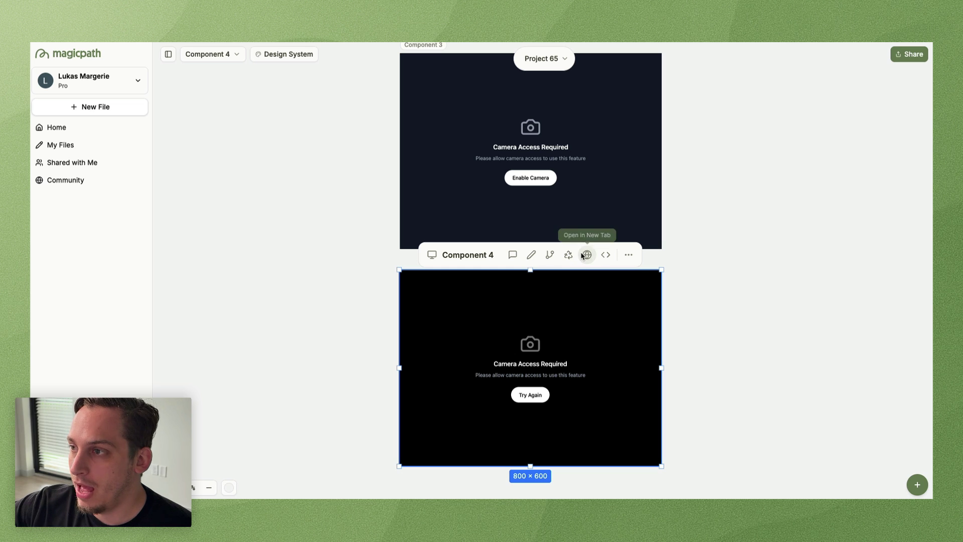
{"action": "left_click", "coordinate": [585, 255]}
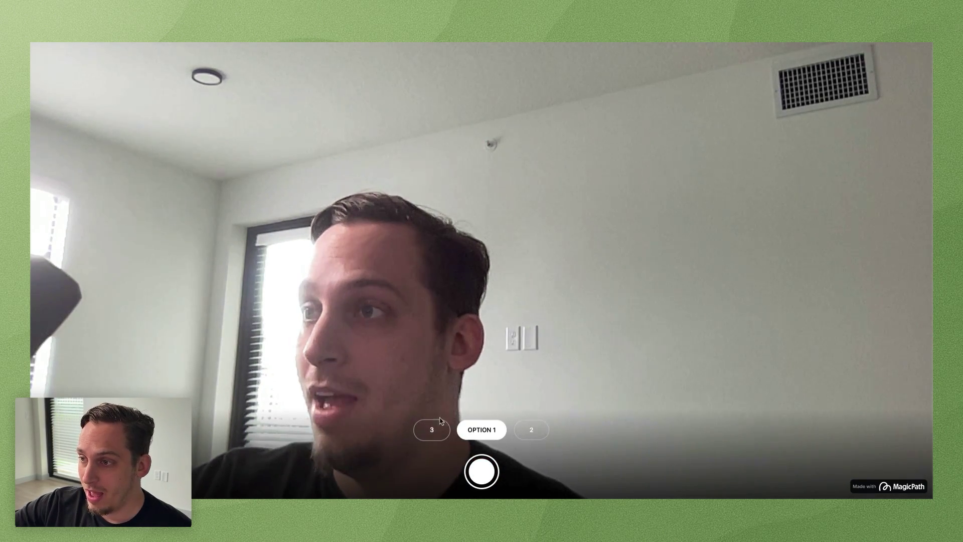
{"action": "right_click", "coordinate": [460, 325]}
{"action": "left_click", "coordinate": [495, 445]}
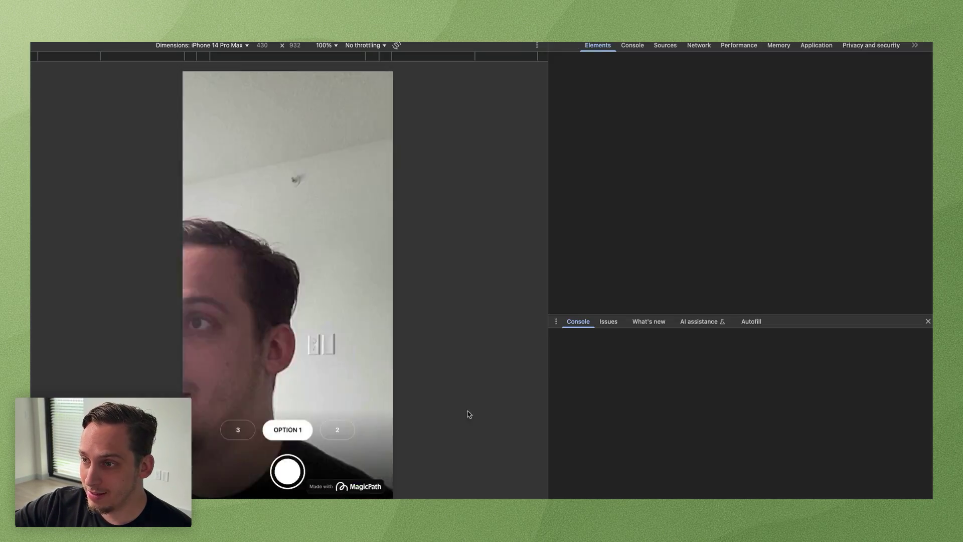
{"action": "left_click", "coordinate": [339, 447]}
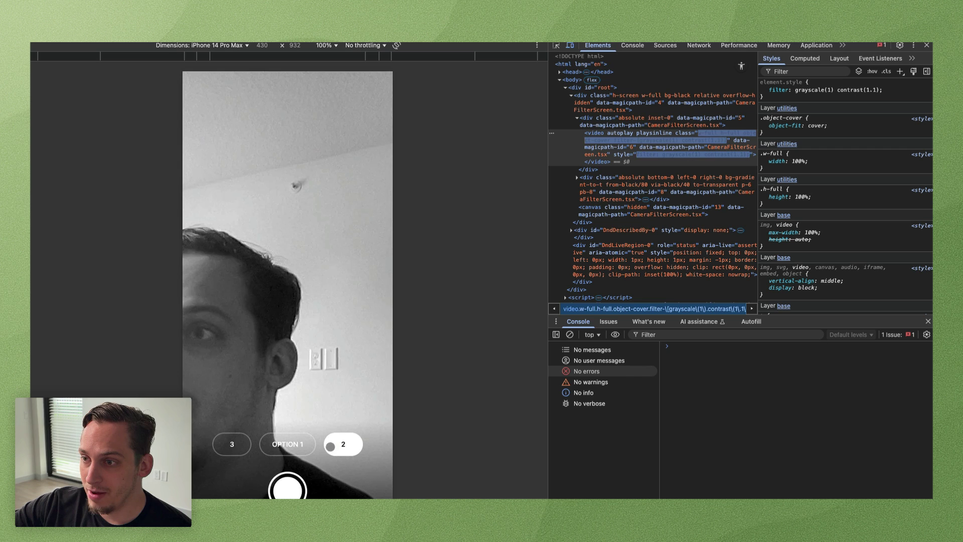
{"action": "left_click", "coordinate": [223, 446]}
{"action": "left_click", "coordinate": [279, 442]}
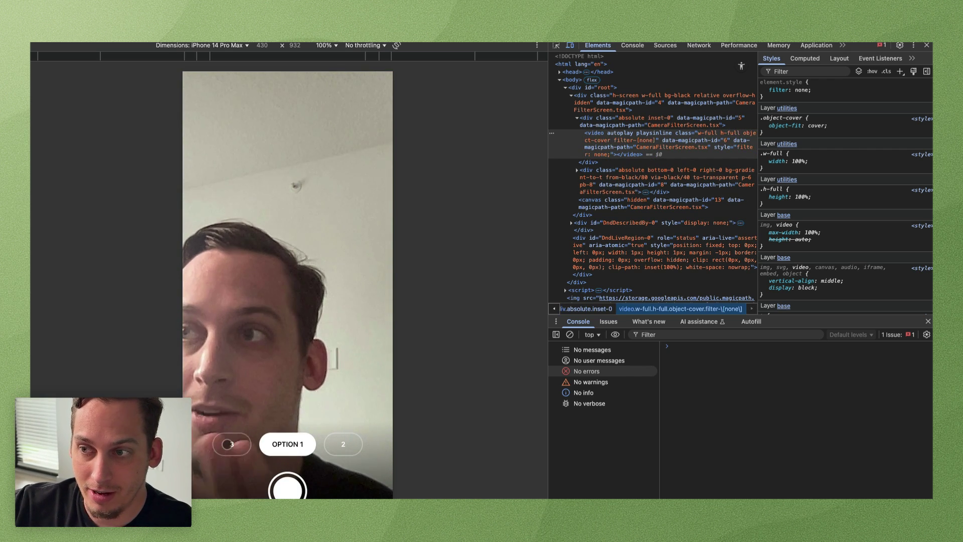
{"action": "left_click", "coordinate": [228, 444]}
{"action": "left_click", "coordinate": [287, 444]}
{"action": "left_click", "coordinate": [290, 445]}
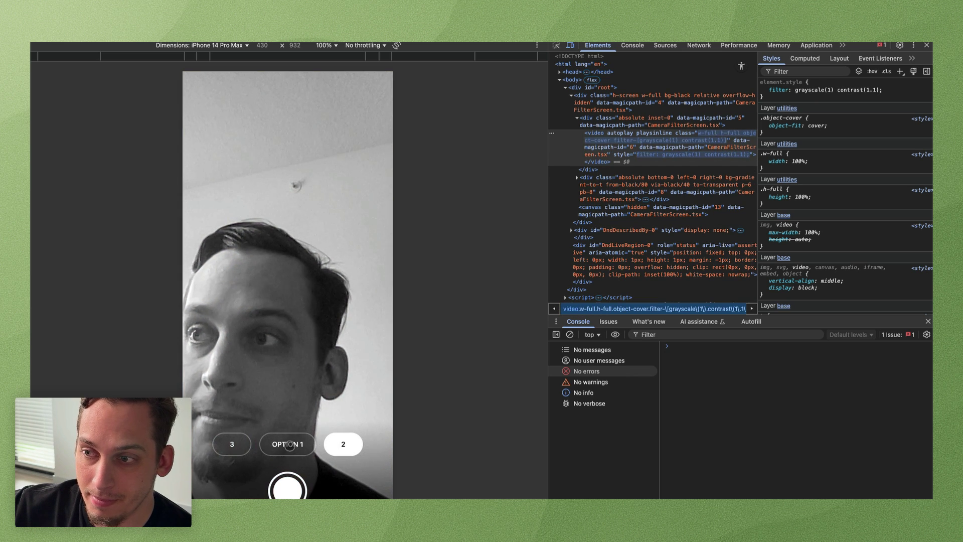
{"action": "left_click", "coordinate": [232, 444]}
{"action": "left_click", "coordinate": [287, 443]}
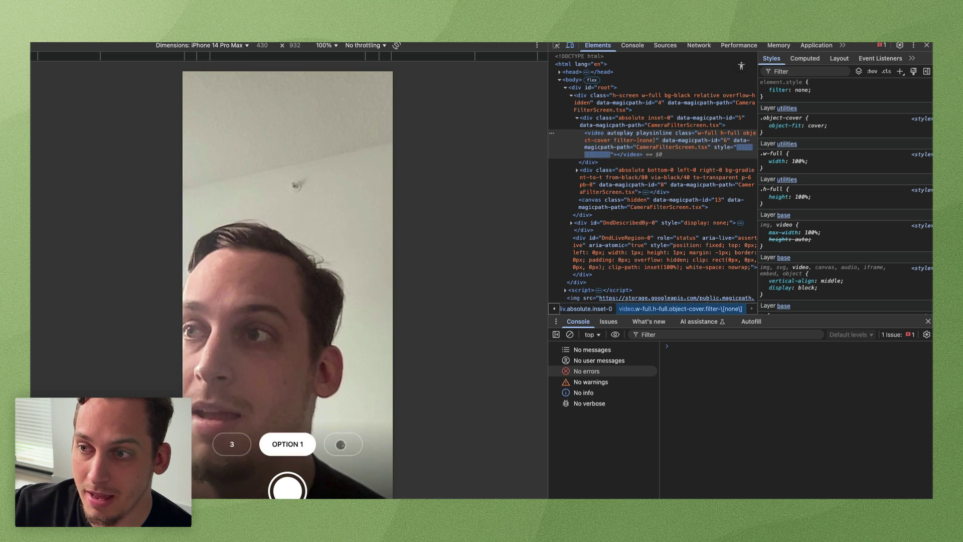
{"action": "left_click", "coordinate": [349, 445]}
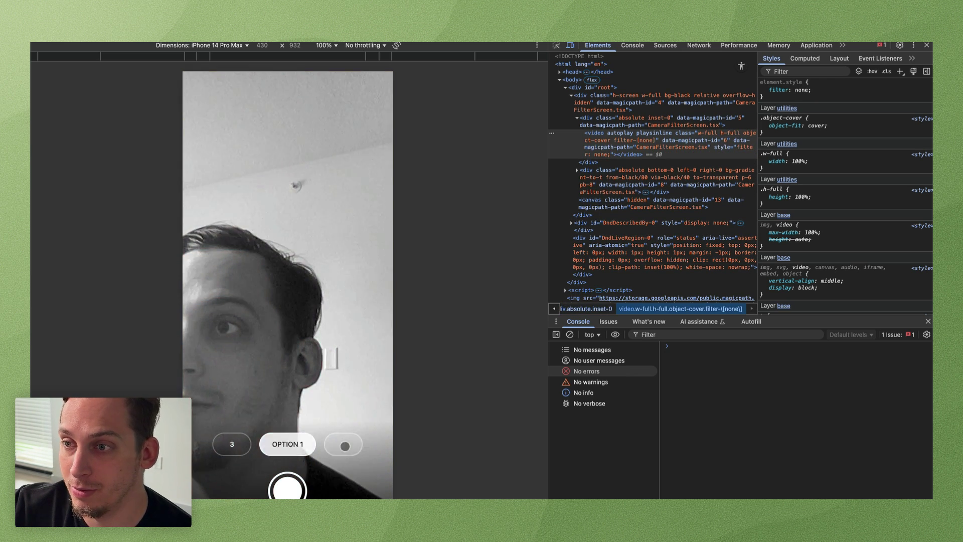
{"action": "left_click", "coordinate": [293, 446]}
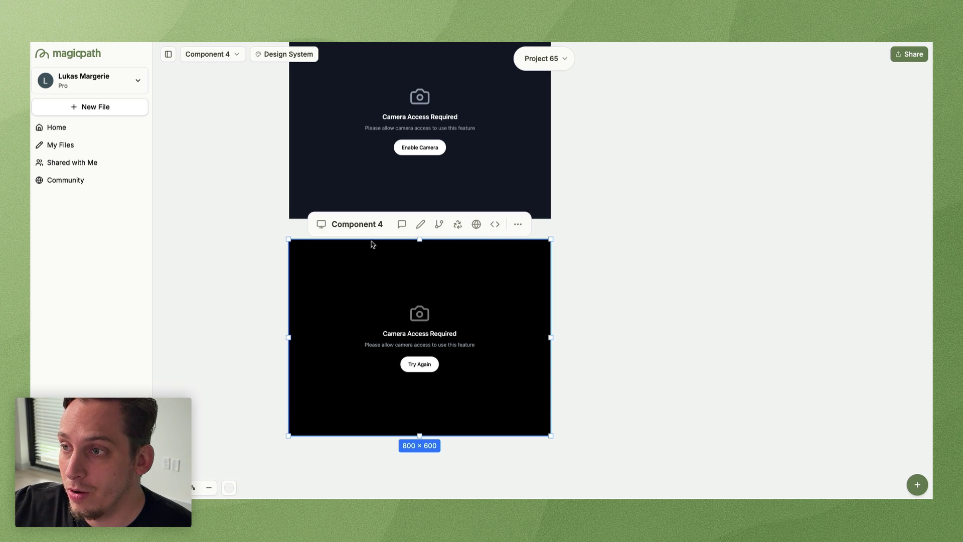
Open Component 3's CameraApp.tsx code and copy its npx clone command for Cursor.
{"action": "left_click", "coordinate": [274, 213]}
{"action": "scroll", "coordinate": [294, 214], "scroll_direction": "up", "scroll_amount": 4}
{"action": "left_click", "coordinate": [329, 236]}
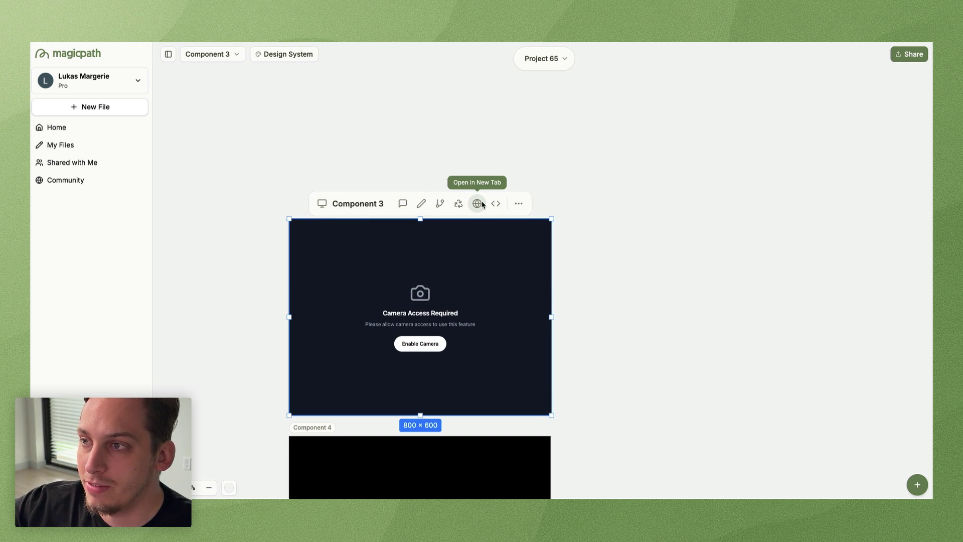
{"action": "left_click", "coordinate": [496, 203]}
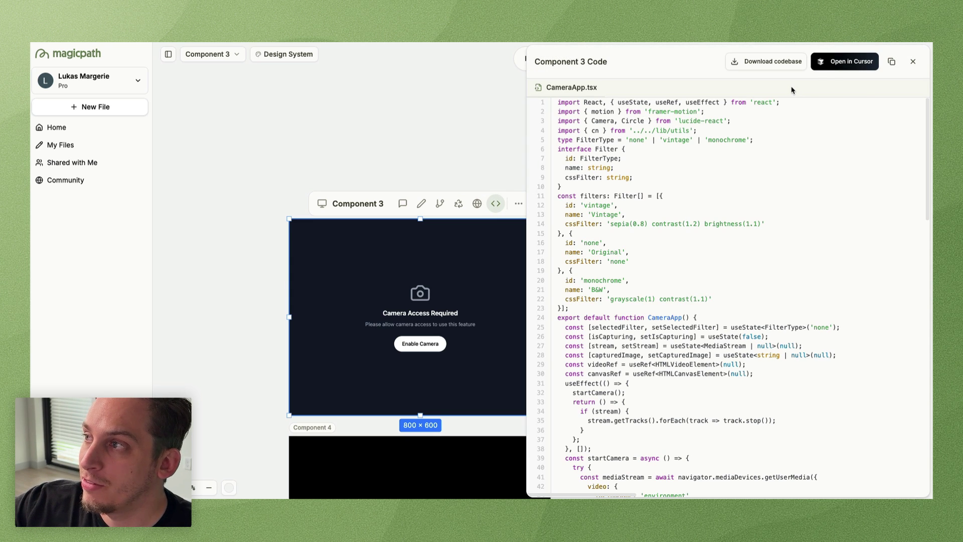
{"action": "left_click", "coordinate": [847, 62]}
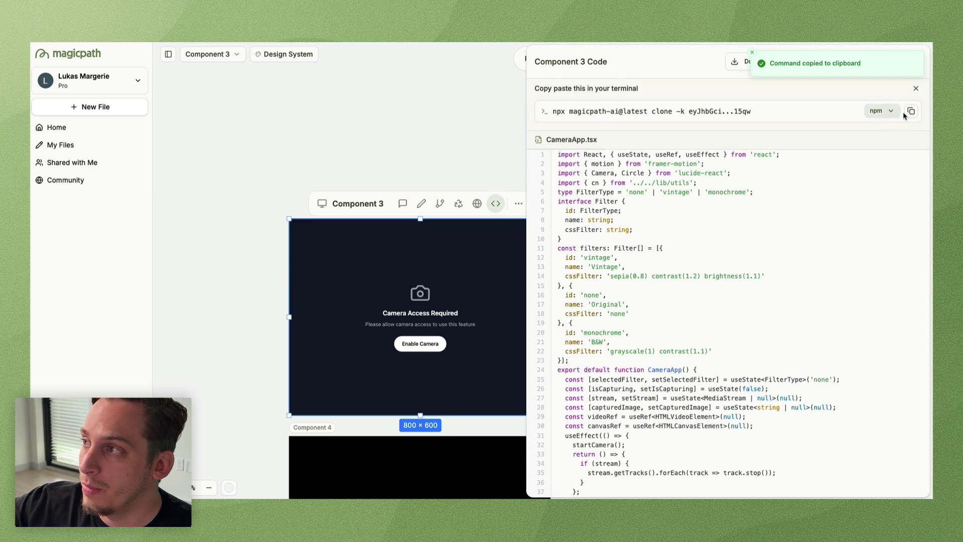
{"action": "left_click", "coordinate": [911, 111]}
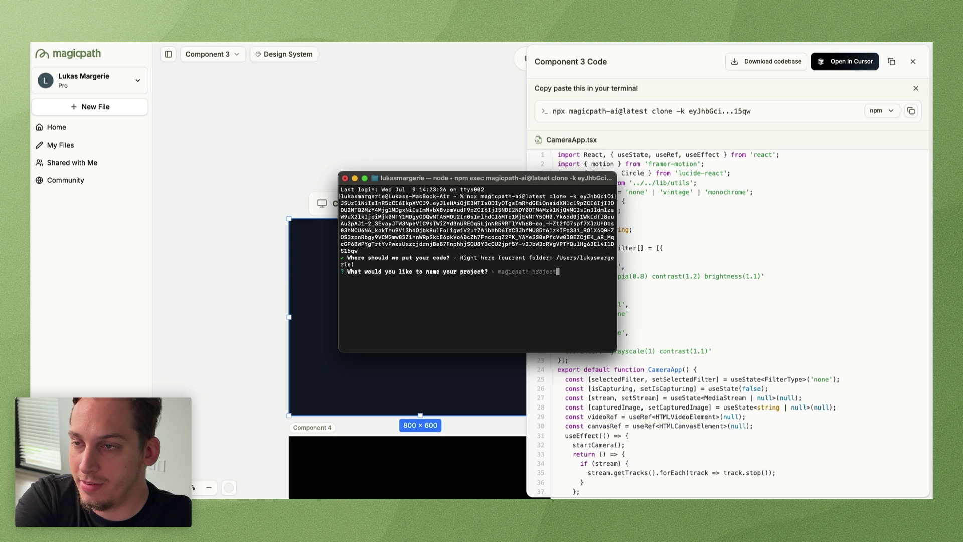
Enter camera-sketch as the project name for the cloned component.
{"action": "type", "text": "camer"}
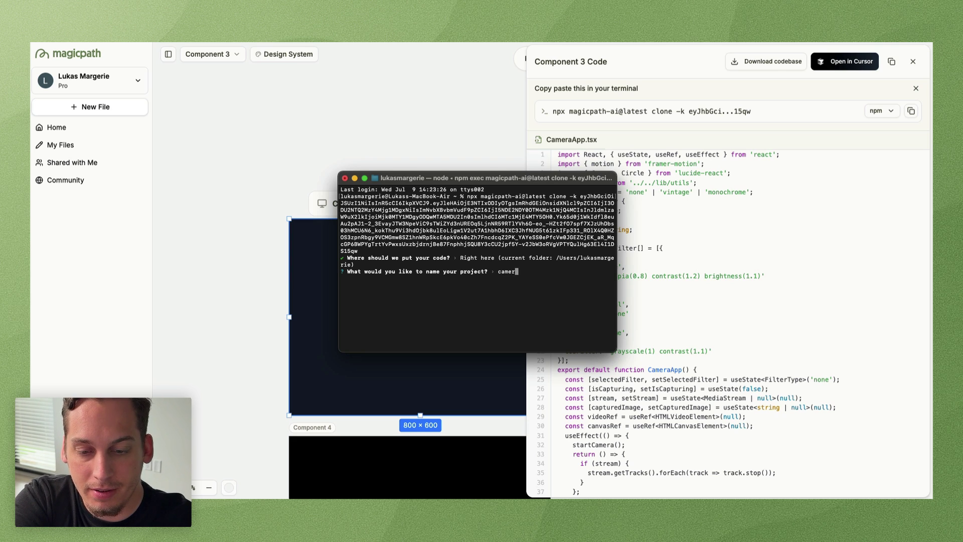
{"action": "type", "text": "a-sketch"}
{"action": "key", "text": "Return"}
{"action": "key", "text": "Return"}
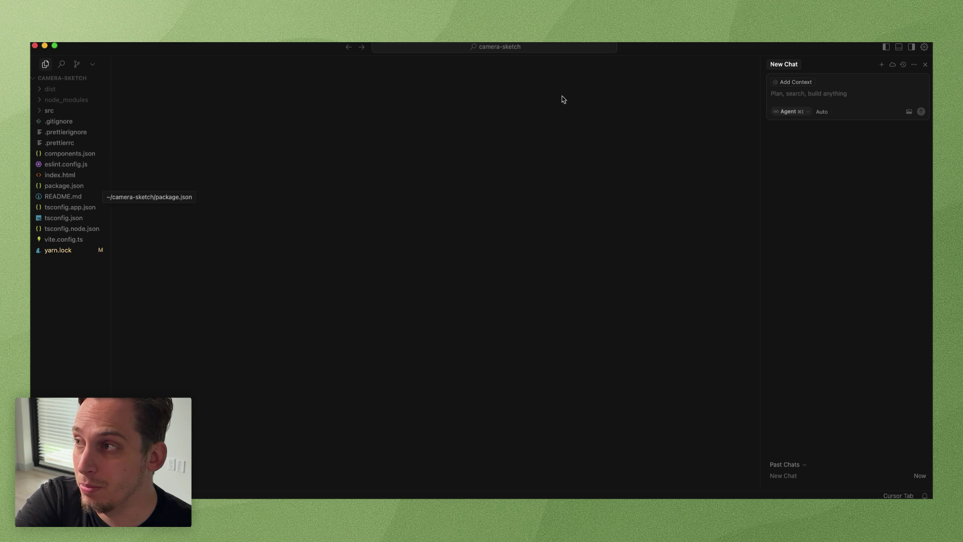
Run yarn dev in Cursor's terminal and open the localhost:5173 app in the browser.
{"action": "left_click", "coordinate": [899, 47]}
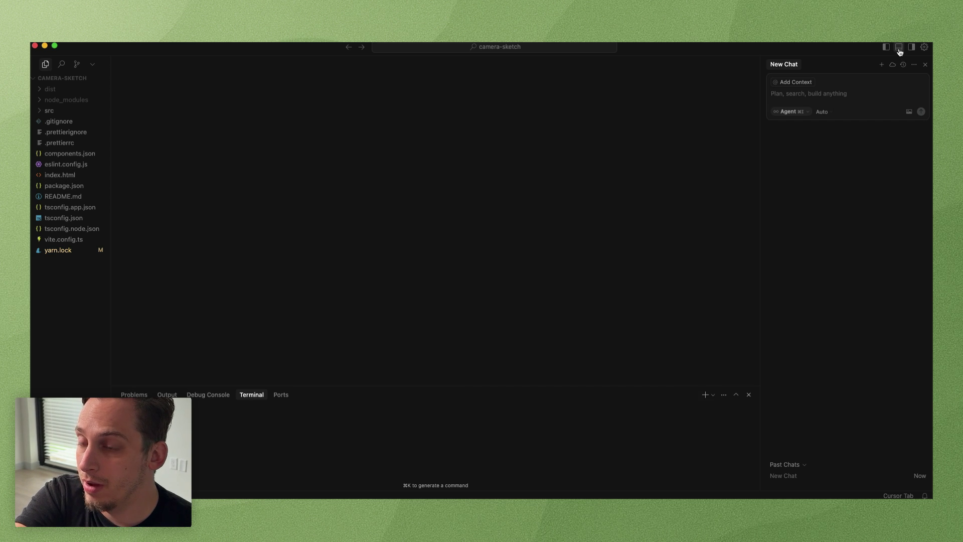
{"action": "type", "text": "yarn de"}
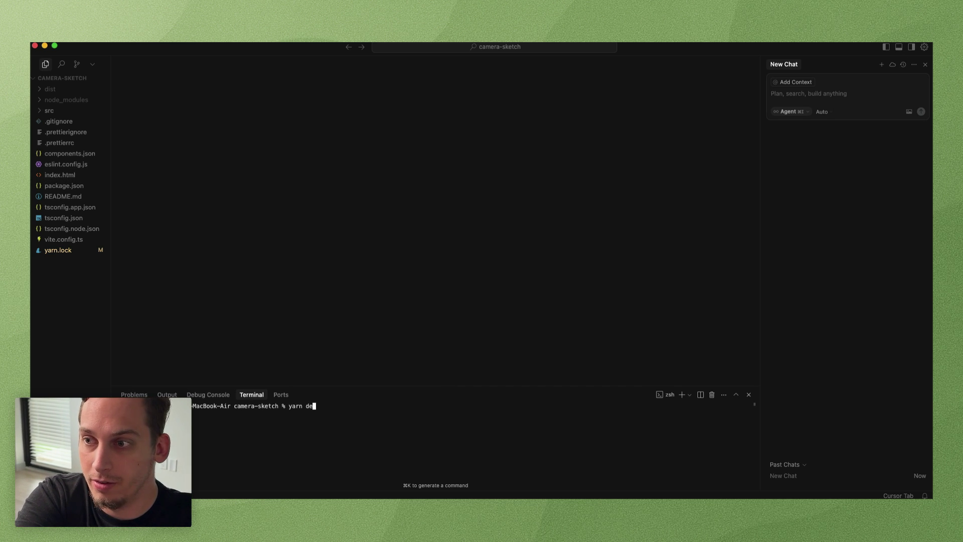
{"action": "type", "text": "v"}
{"action": "key", "text": "Return"}
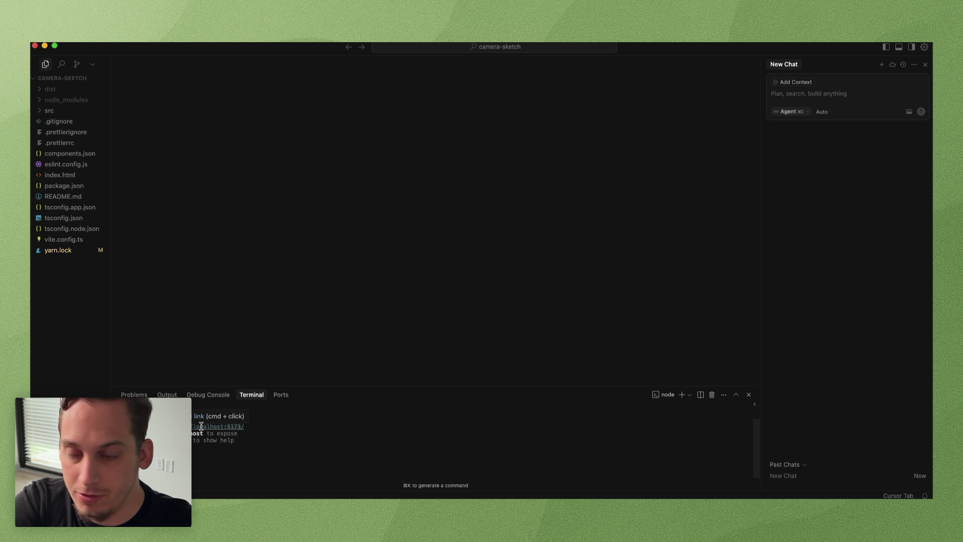
{"action": "key", "text": "super+Tab"}
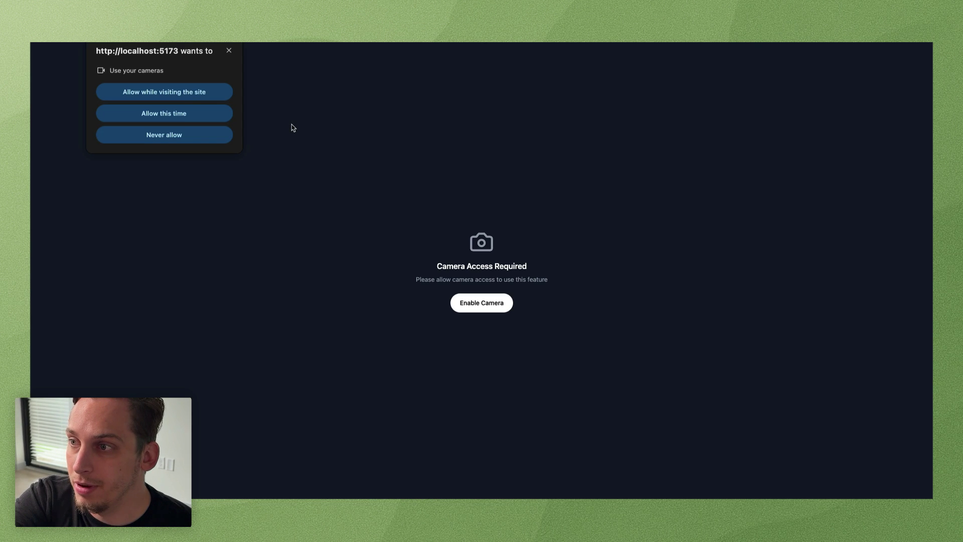
Allow the local camera-sketch app to use the camera while visiting the site.
{"action": "left_click", "coordinate": [174, 119]}
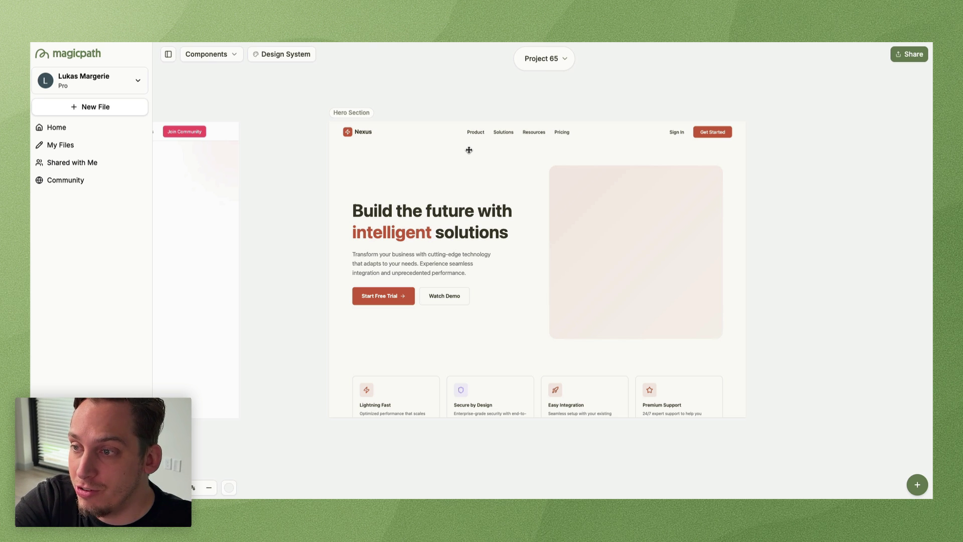
Duplicate the Hero Section and place the Hero Section (Copy) directly below the original.
{"action": "left_click", "coordinate": [367, 113]}
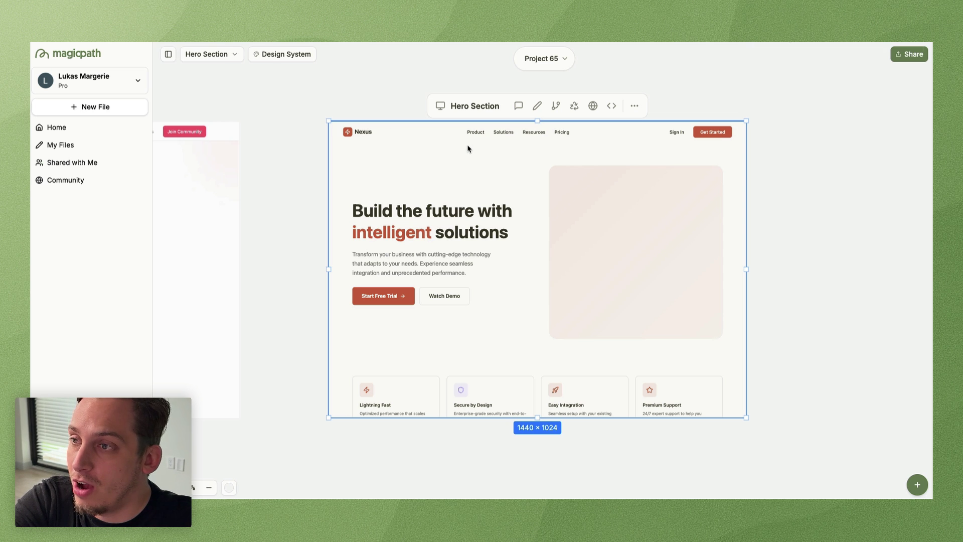
{"action": "key", "text": "super+d"}
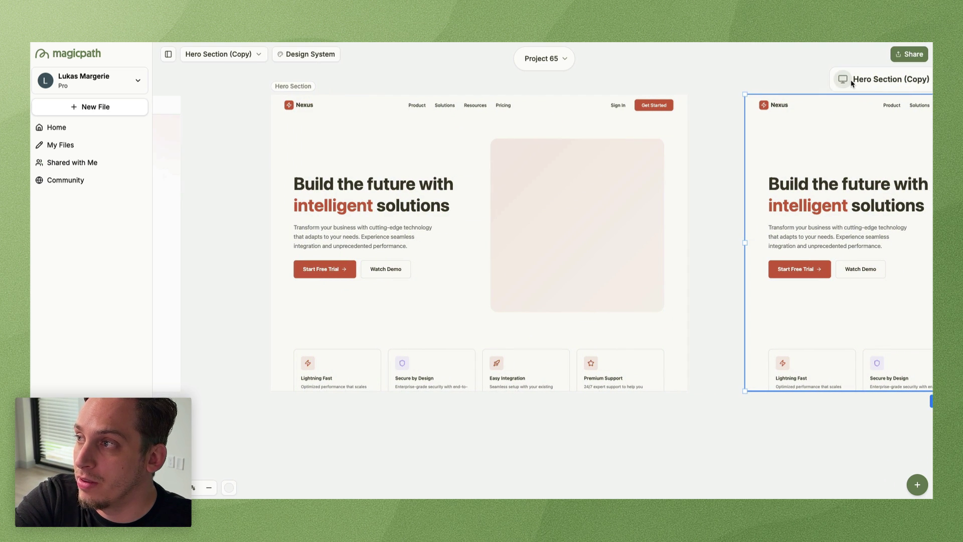
{"action": "left_click", "coordinate": [850, 82]}
{"action": "left_click", "coordinate": [804, 132]}
{"action": "left_click_drag", "start_coordinate": [871, 78], "coordinate": [339, 472]}
{"action": "left_click", "coordinate": [250, 370]}
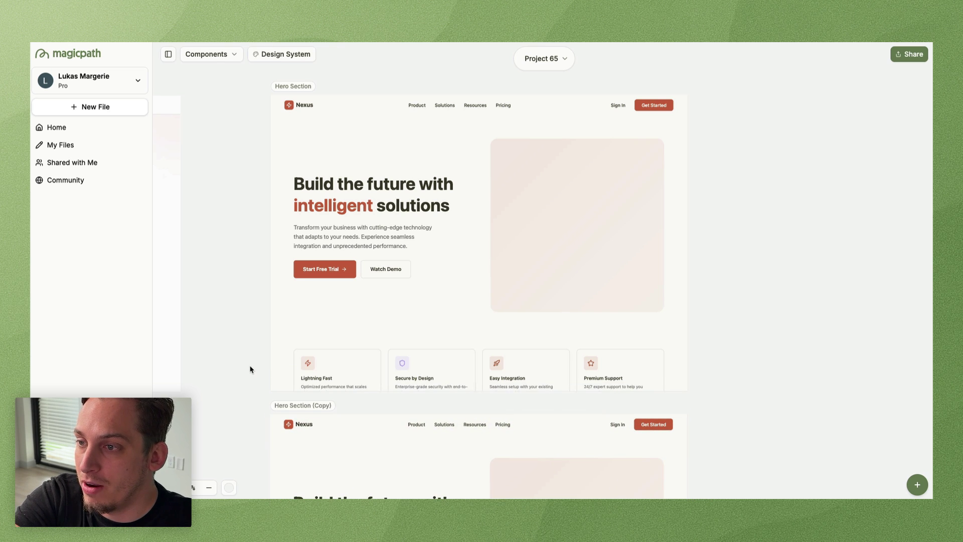
{"action": "scroll", "coordinate": [256, 301], "scroll_direction": "down", "scroll_amount": 6}
{"action": "left_click", "coordinate": [436, 166]}
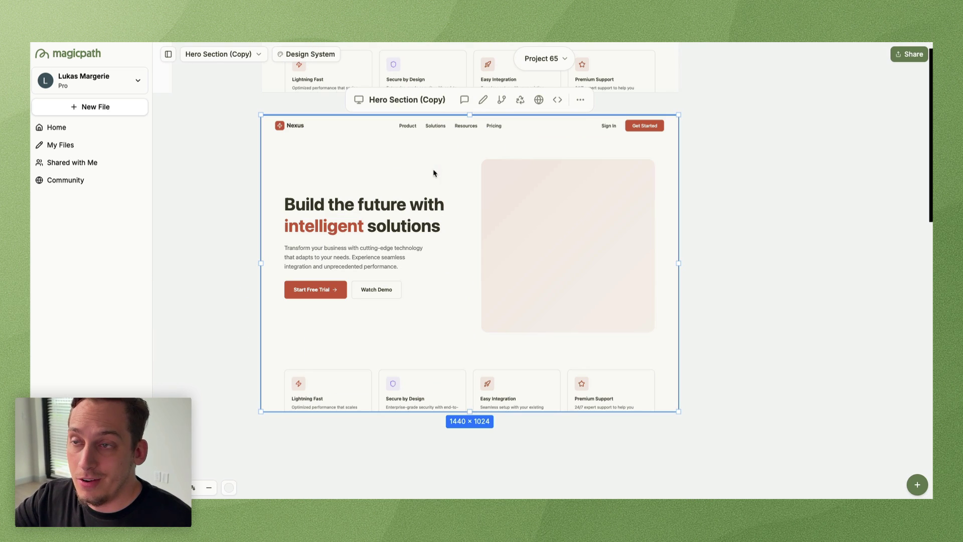
Enter edit mode on the hero copy and inspect the nav links, Sign In, and Start Free Trial buttons.
{"action": "left_click", "coordinate": [483, 100]}
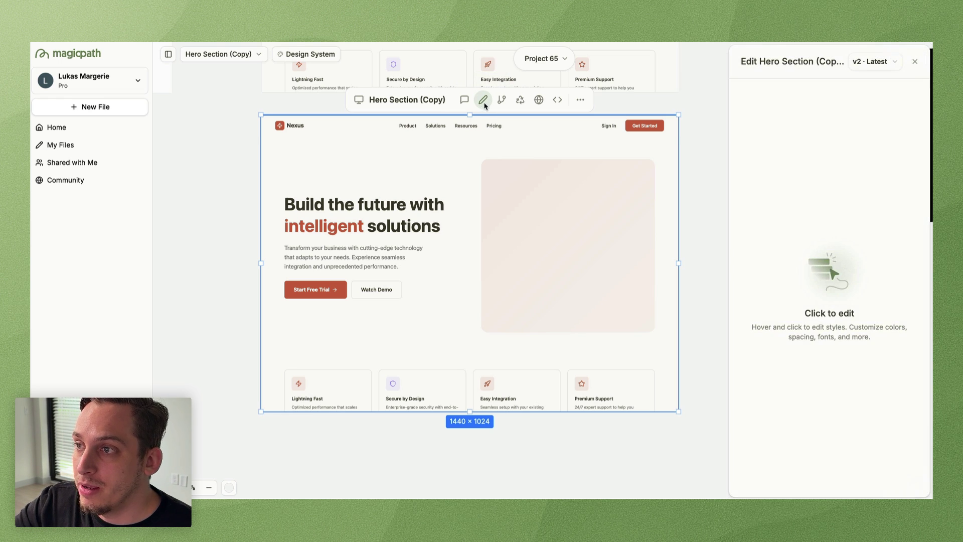
{"action": "left_click", "coordinate": [410, 130]}
{"action": "left_click", "coordinate": [608, 125]}
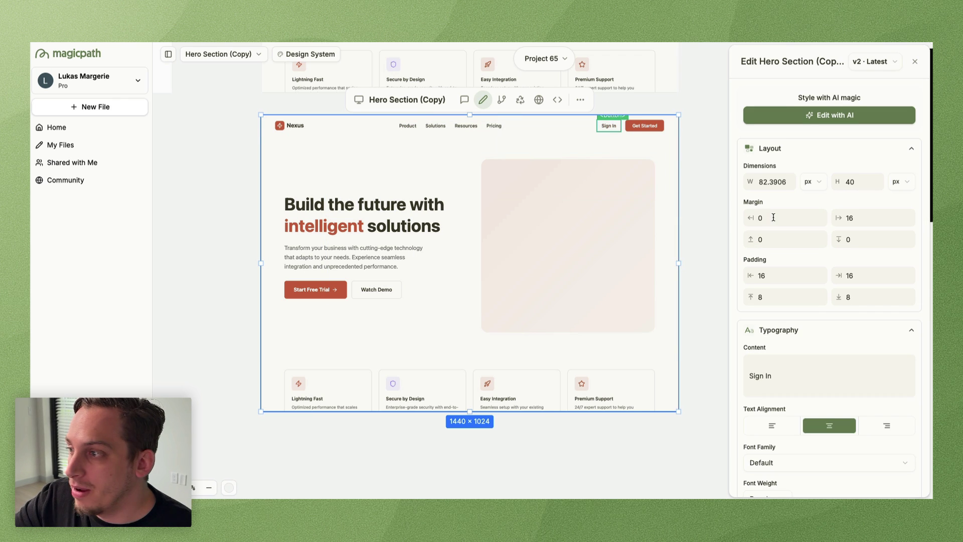
{"action": "scroll", "coordinate": [774, 218], "scroll_direction": "down", "scroll_amount": 3}
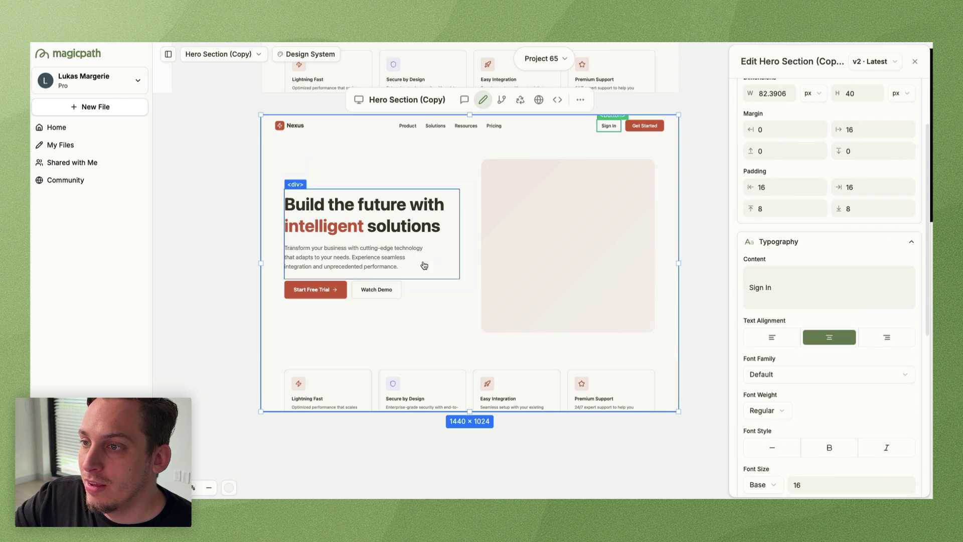
{"action": "left_click", "coordinate": [317, 289]}
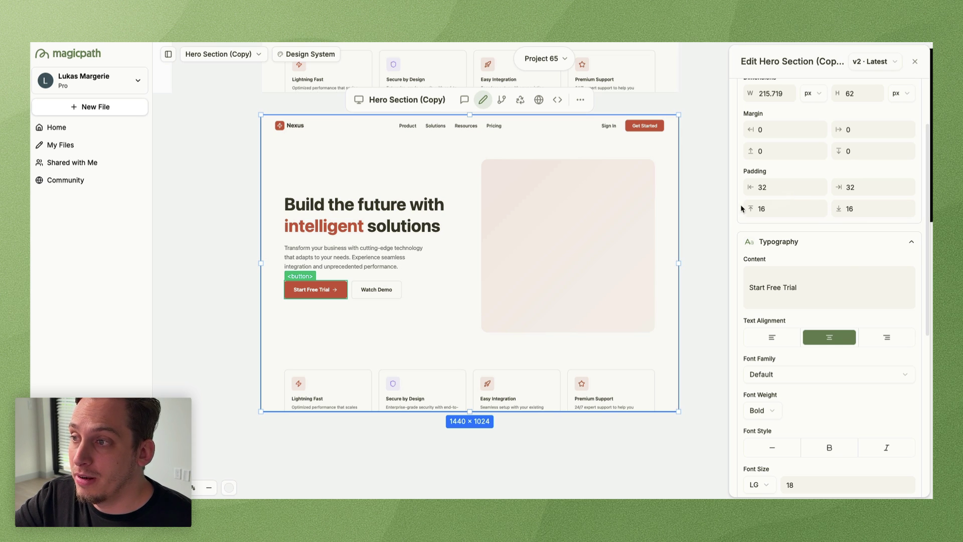
Start an AI edit for the empty hero image box and copy the Midjourney lion video URL.
{"action": "left_click", "coordinate": [511, 247]}
{"action": "scroll", "coordinate": [763, 236], "scroll_direction": "down", "scroll_amount": 4}
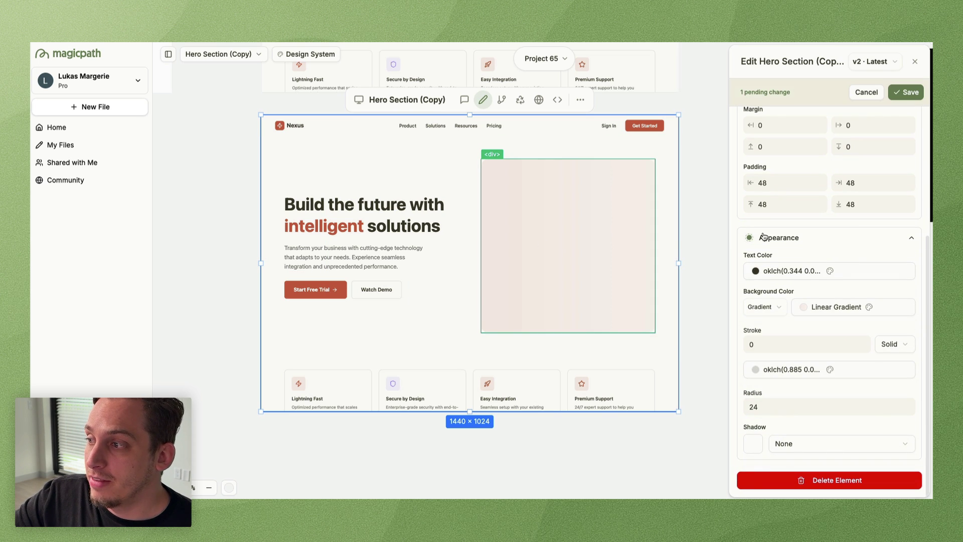
{"action": "scroll", "coordinate": [761, 237], "scroll_direction": "up", "scroll_amount": 4}
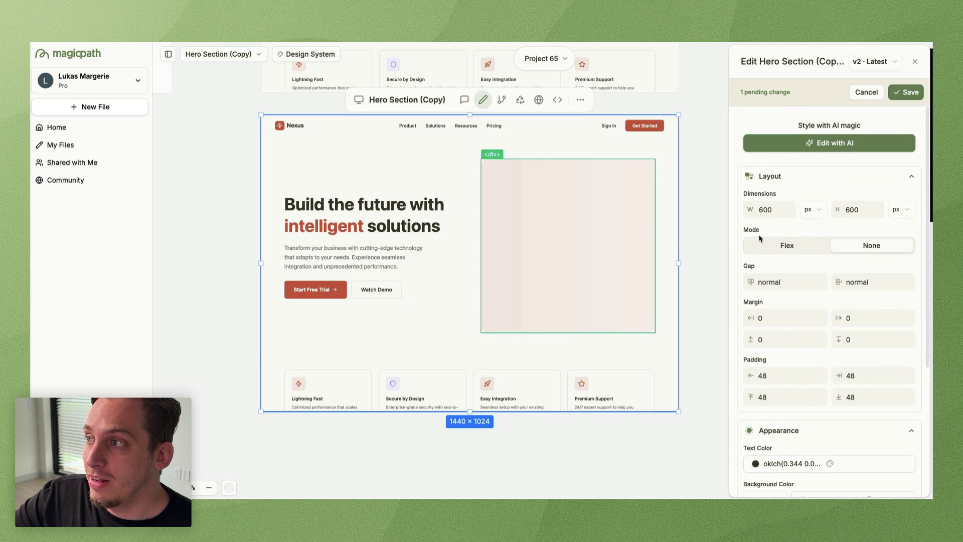
{"action": "left_click", "coordinate": [797, 147]}
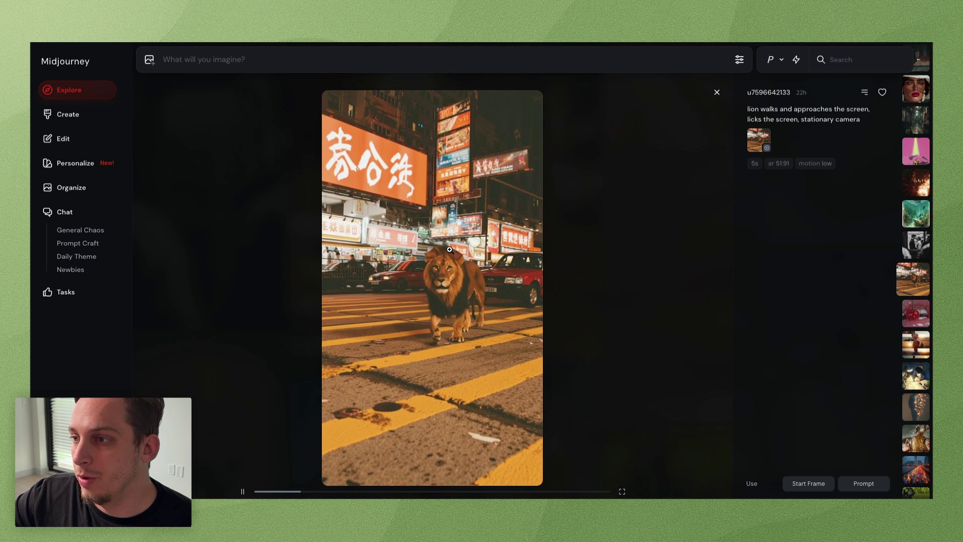
{"action": "right_click", "coordinate": [454, 251]}
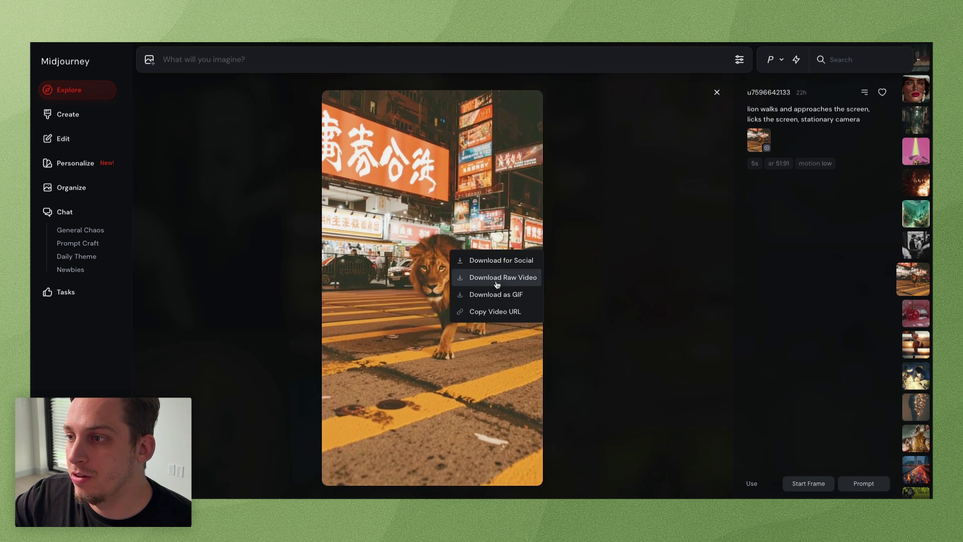
{"action": "left_click", "coordinate": [517, 309]}
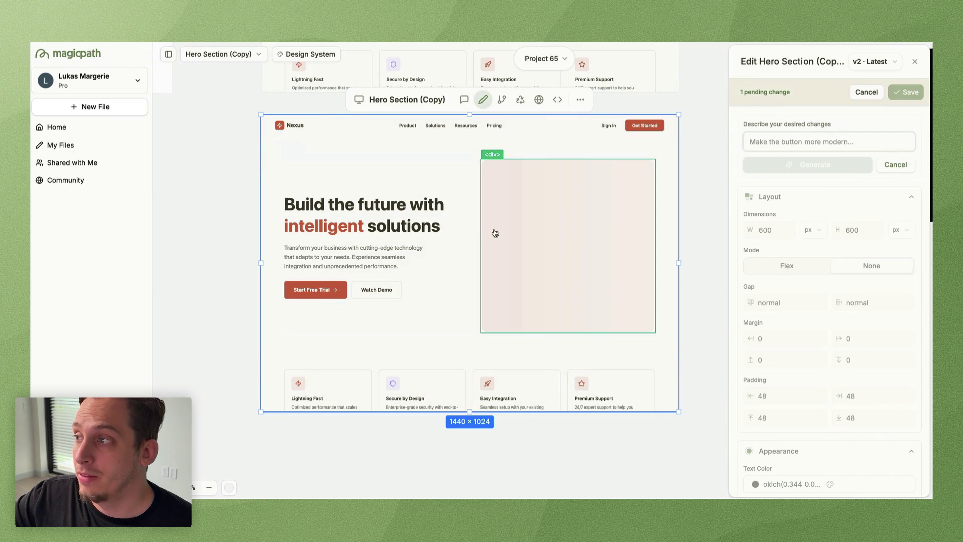
Request 'replace with this video:' plus the lion video URL for the image box and generate.
{"action": "left_click", "coordinate": [768, 142]}
{"action": "type", "text": "r"}
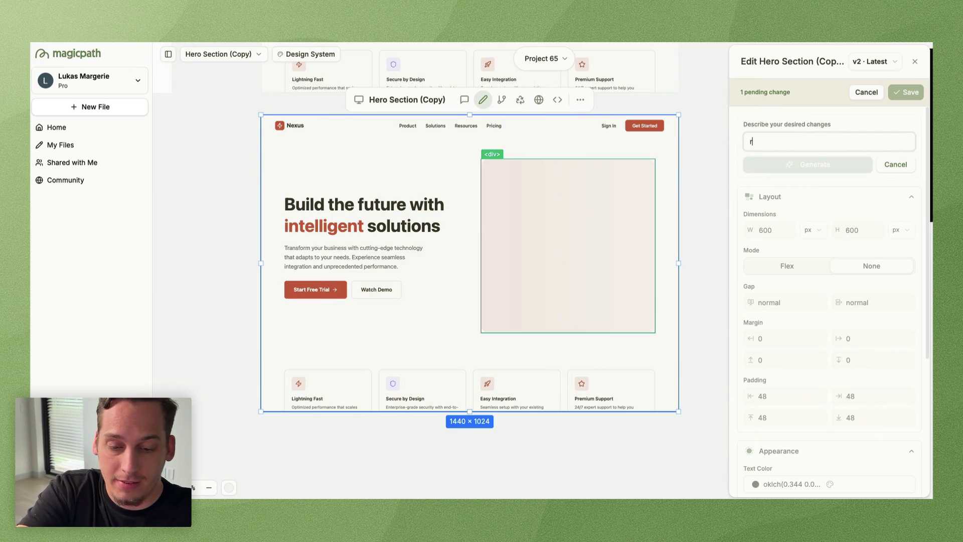
{"action": "type", "text": "eplace with th"}
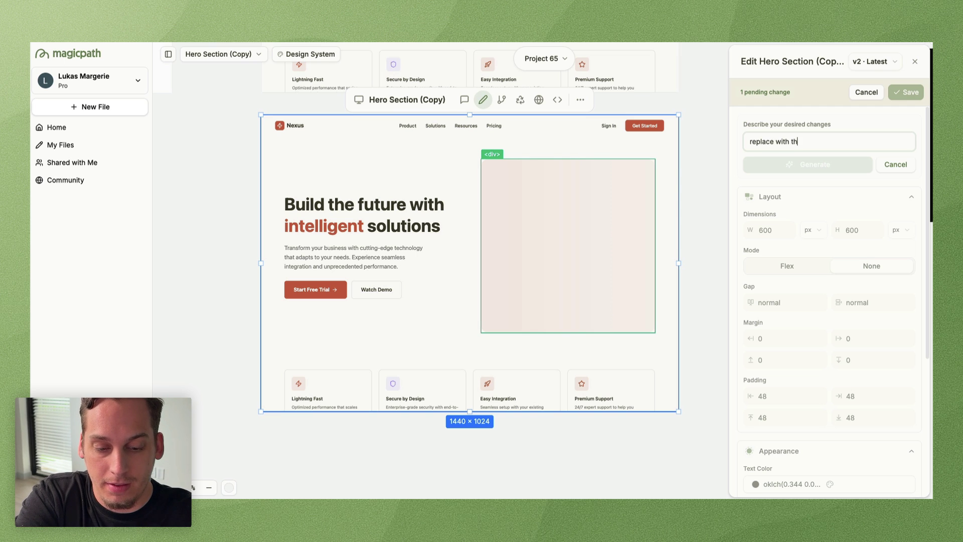
{"action": "type", "text": "is video:"}
{"action": "key", "text": "ctrl+v"}
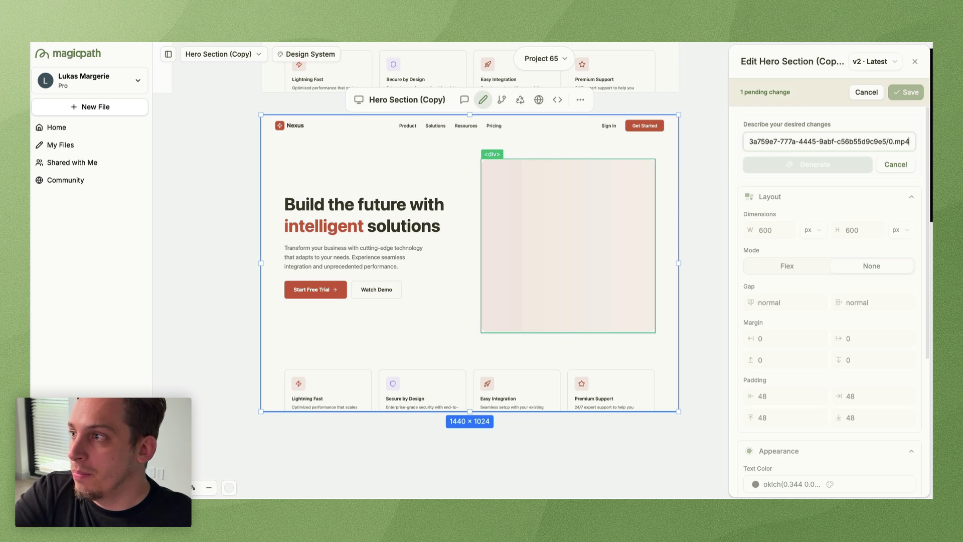
{"action": "left_click", "coordinate": [772, 164]}
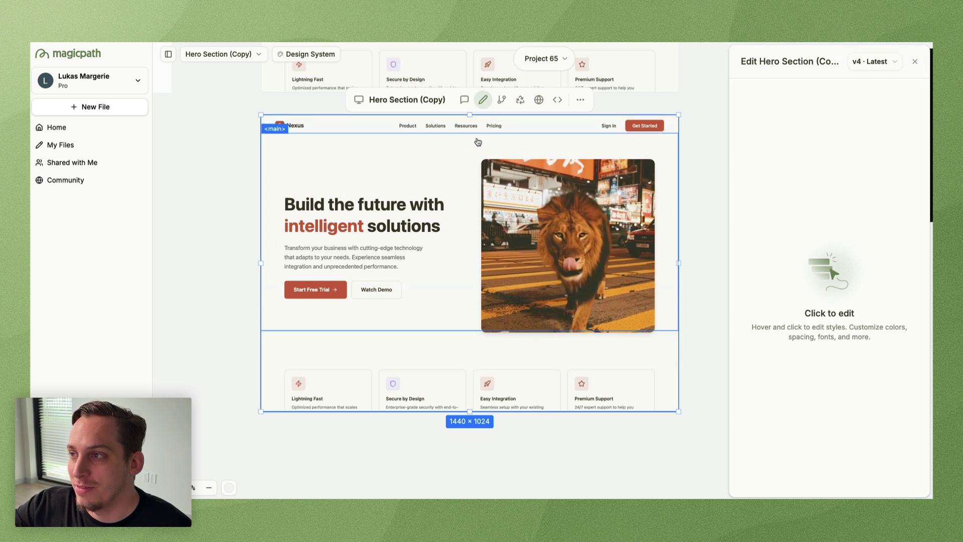
Select the hero copy's main headline and set its font to Space Grotesk.
{"action": "scroll", "coordinate": [277, 215], "scroll_direction": "down", "scroll_amount": 1}
{"action": "scroll", "coordinate": [277, 213], "scroll_direction": "up", "scroll_amount": 1}
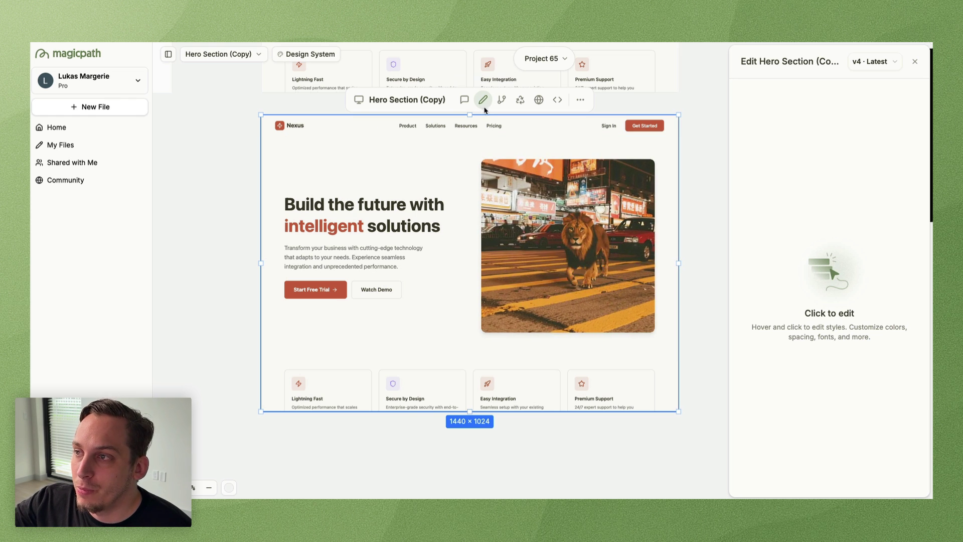
{"action": "left_click", "coordinate": [377, 245]}
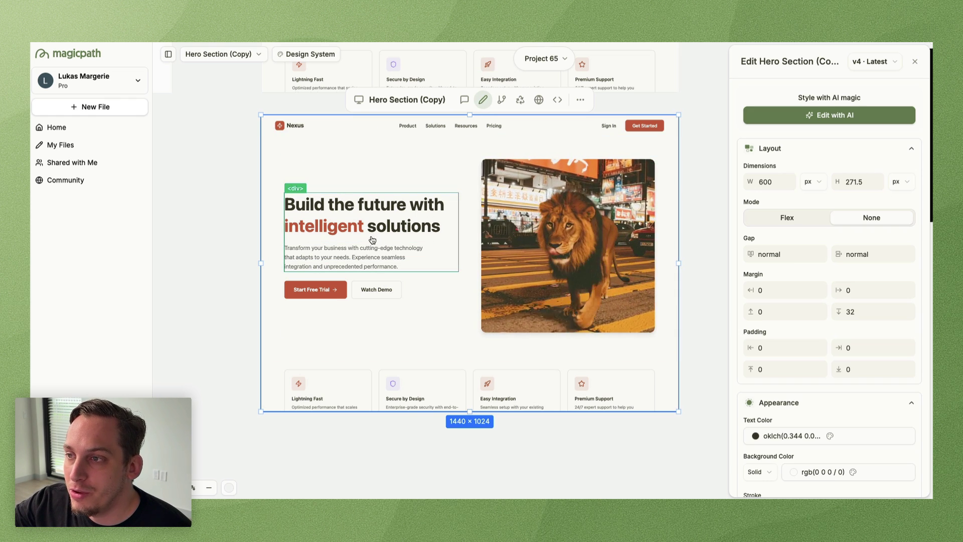
{"action": "left_click", "coordinate": [404, 225]}
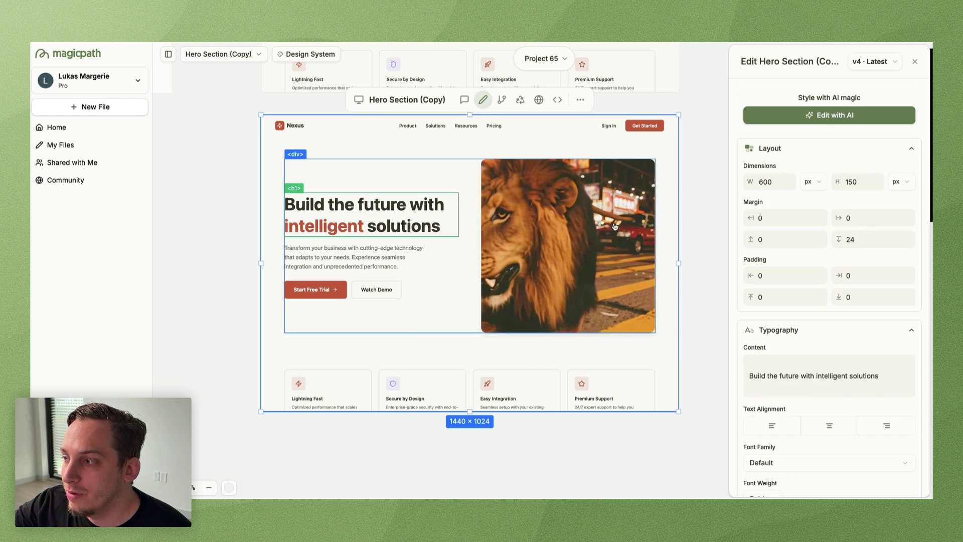
{"action": "scroll", "coordinate": [812, 251], "scroll_direction": "down", "scroll_amount": 6}
{"action": "scroll", "coordinate": [772, 179], "scroll_direction": "up", "scroll_amount": 2}
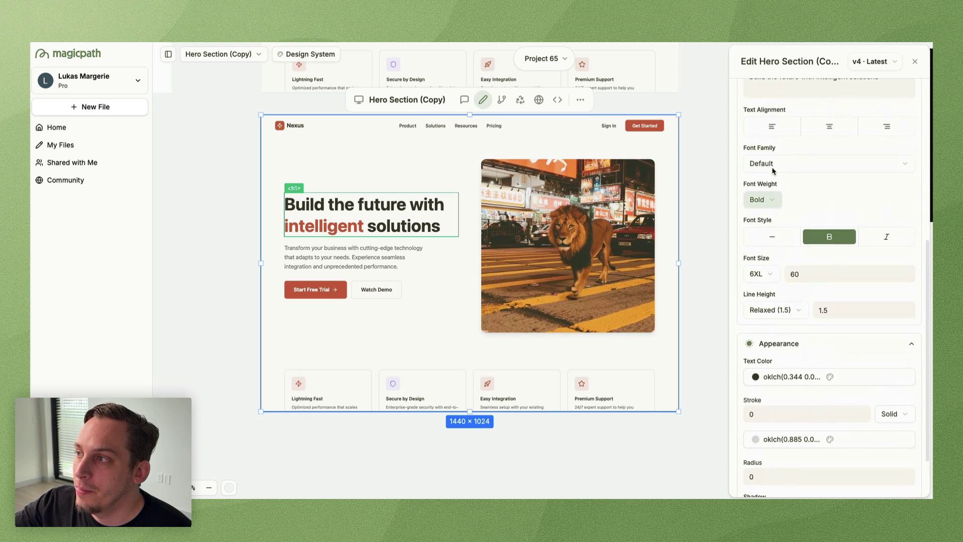
{"action": "left_click", "coordinate": [769, 176]}
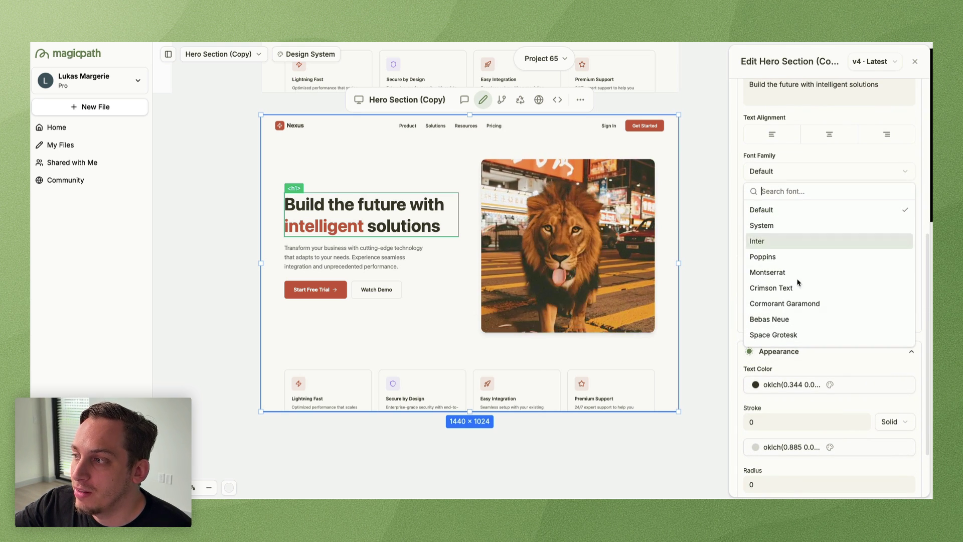
{"action": "left_click", "coordinate": [794, 333]}
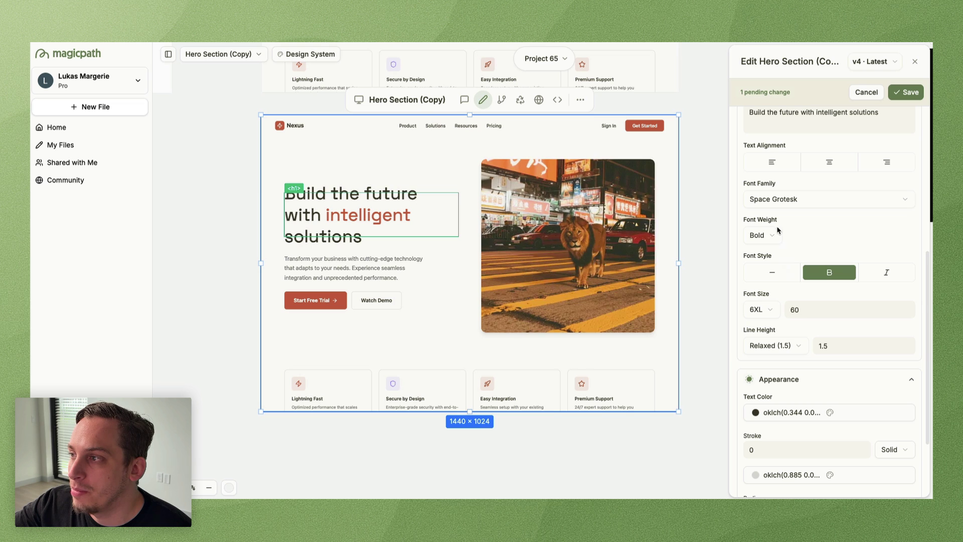
Give the headline line height 1 and Semi Bold weight, then exit editing.
{"action": "left_click", "coordinate": [841, 345]}
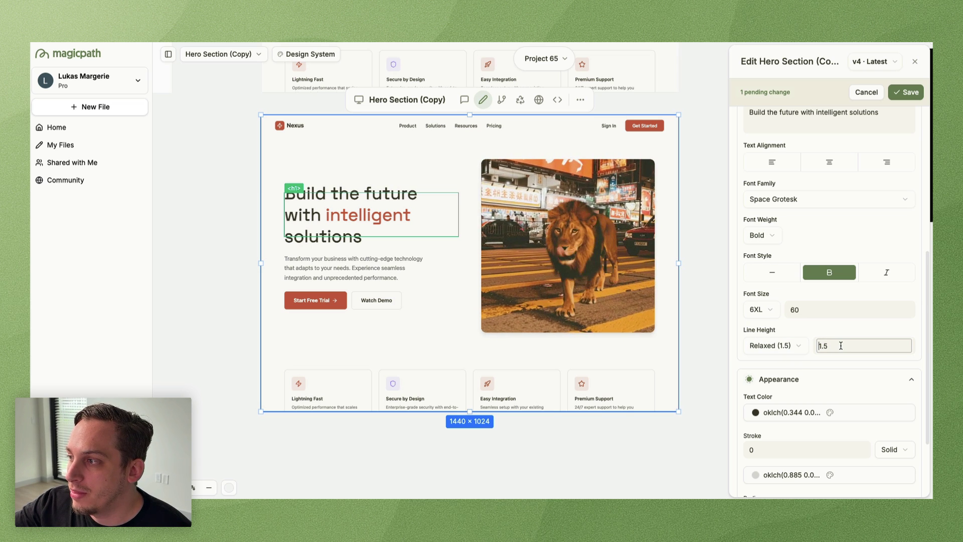
{"action": "key", "text": "BackSpace"}
{"action": "type", "text": "2"}
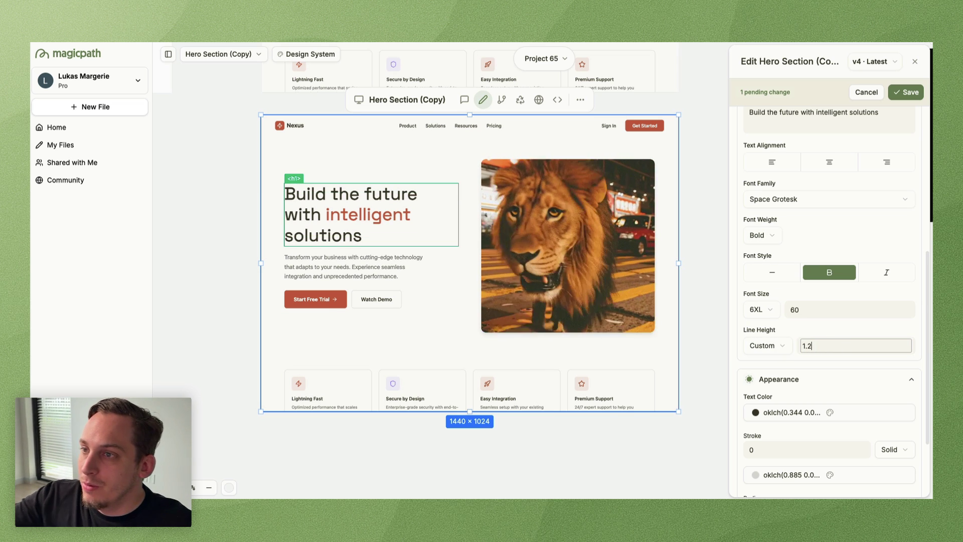
{"action": "key", "text": "BackSpace"}
{"action": "key", "text": "BackSpace"}
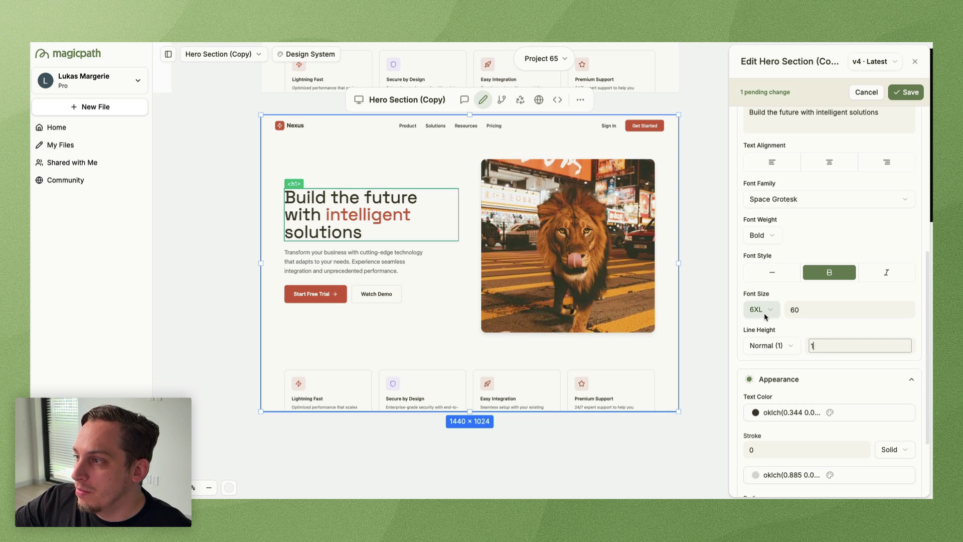
{"action": "left_click", "coordinate": [765, 235]}
{"action": "left_click", "coordinate": [765, 303]}
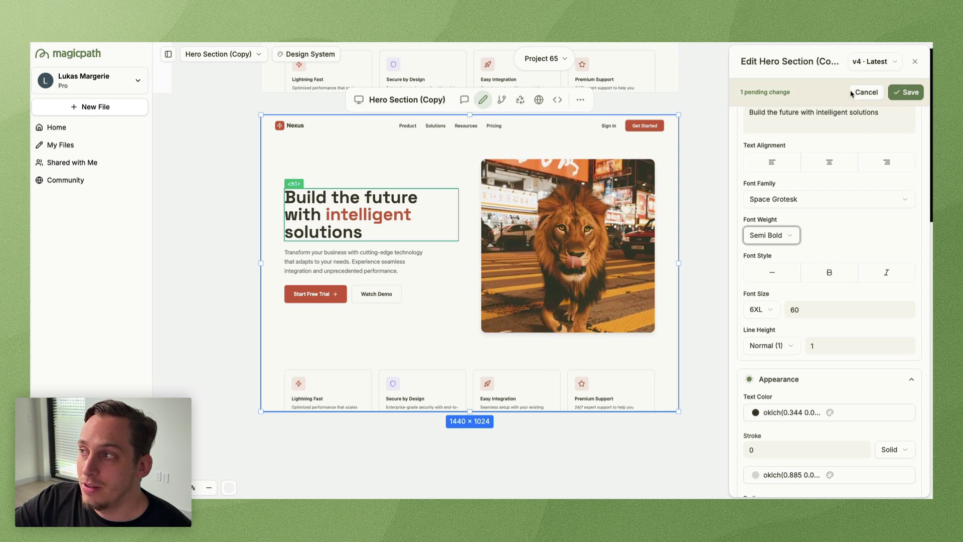
{"action": "key", "text": "Escape"}
Move Component 3 beside the hero sections and stack Component 4 directly beneath it.
{"action": "left_click_drag", "start_coordinate": [596, 279], "coordinate": [681, 268]}
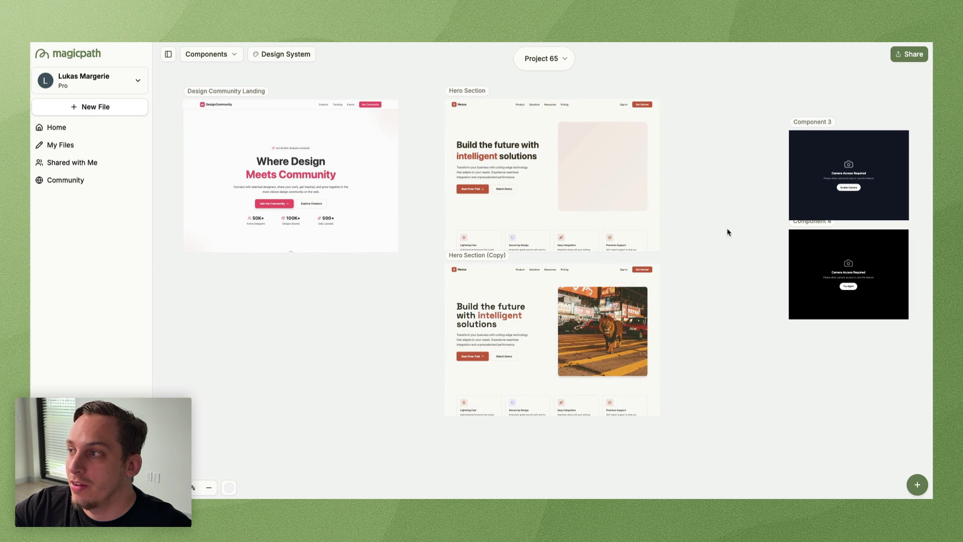
{"action": "left_click_drag", "start_coordinate": [813, 130], "coordinate": [725, 102]}
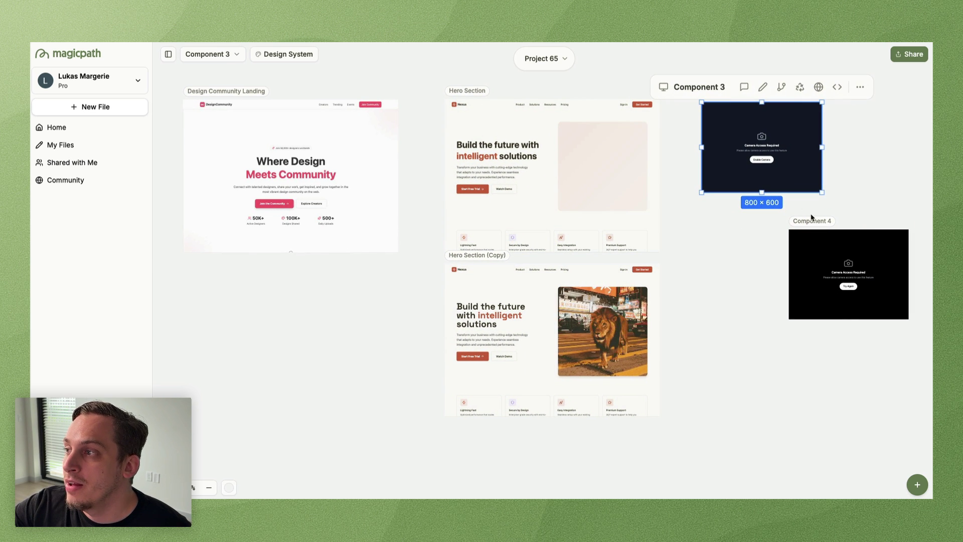
{"action": "left_click", "coordinate": [814, 221]}
{"action": "left_click_drag", "start_coordinate": [814, 222], "coordinate": [729, 196]}
{"action": "left_click", "coordinate": [667, 242]}
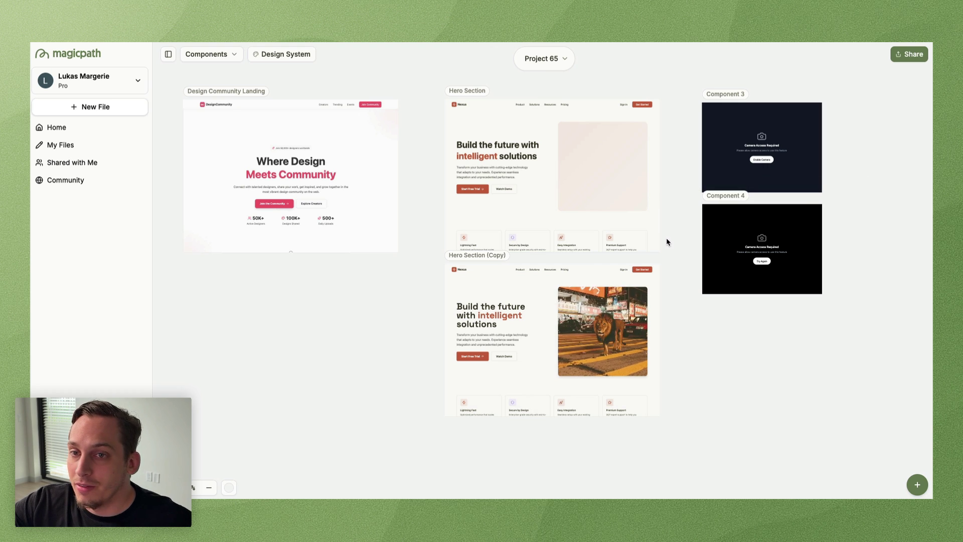